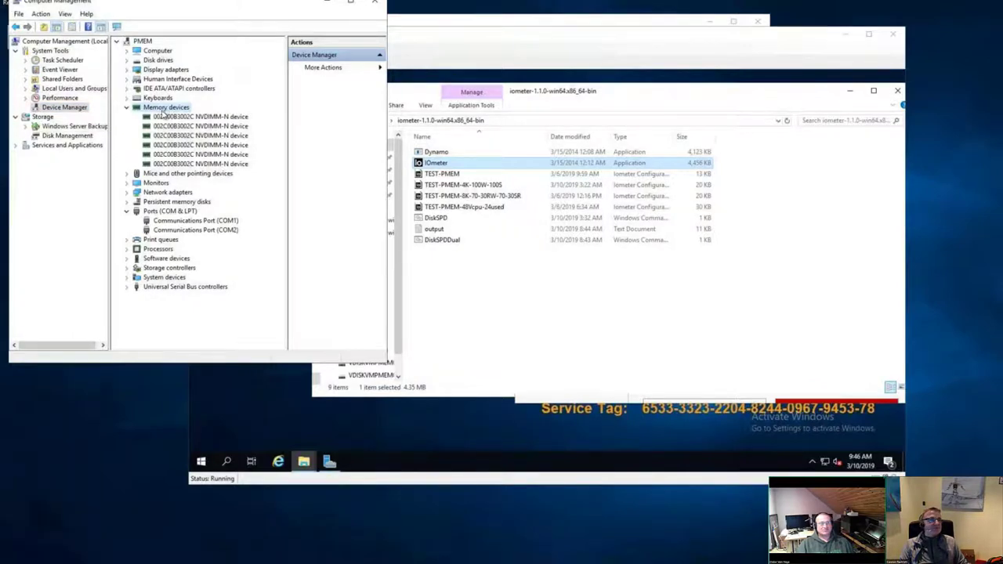
Expand the persistent memory disks in the host's Device Manager and check the interleaved disk entries.
{"action": "left_click", "coordinate": [162, 203]}
{"action": "double_click", "coordinate": [165, 202]}
{"action": "left_click", "coordinate": [176, 212]}
{"action": "left_click", "coordinate": [174, 222]}
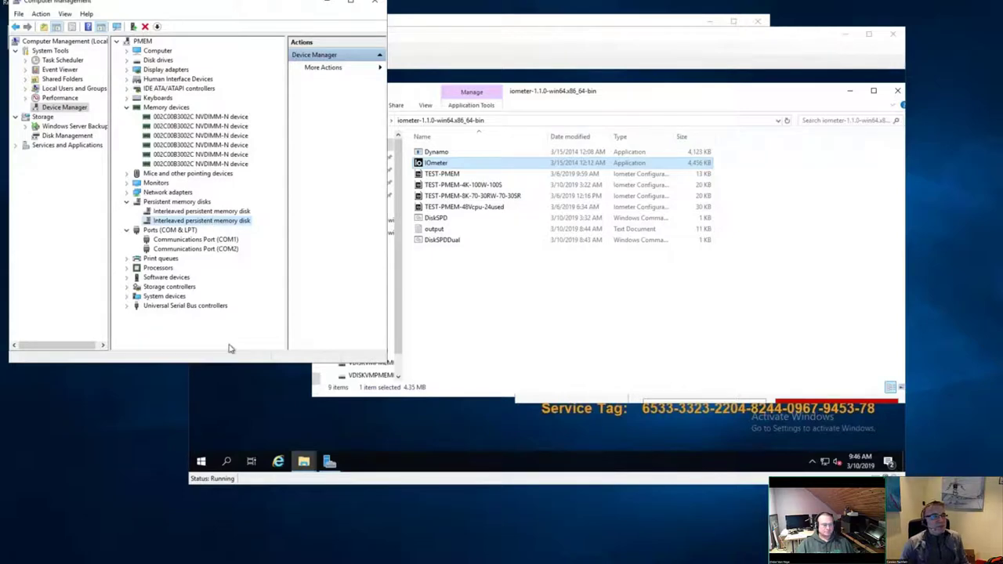
Browse the contents of the host's PMEM01 (P:) and PMEM02 (Q:) drives in a new File Explorer window.
{"action": "key", "text": "super+e"}
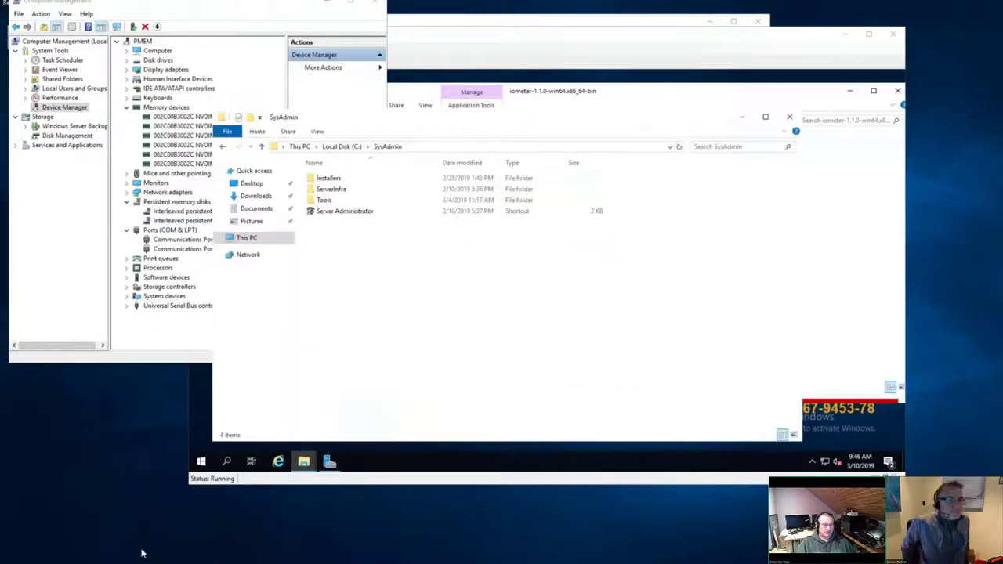
{"action": "left_click", "coordinate": [248, 239]}
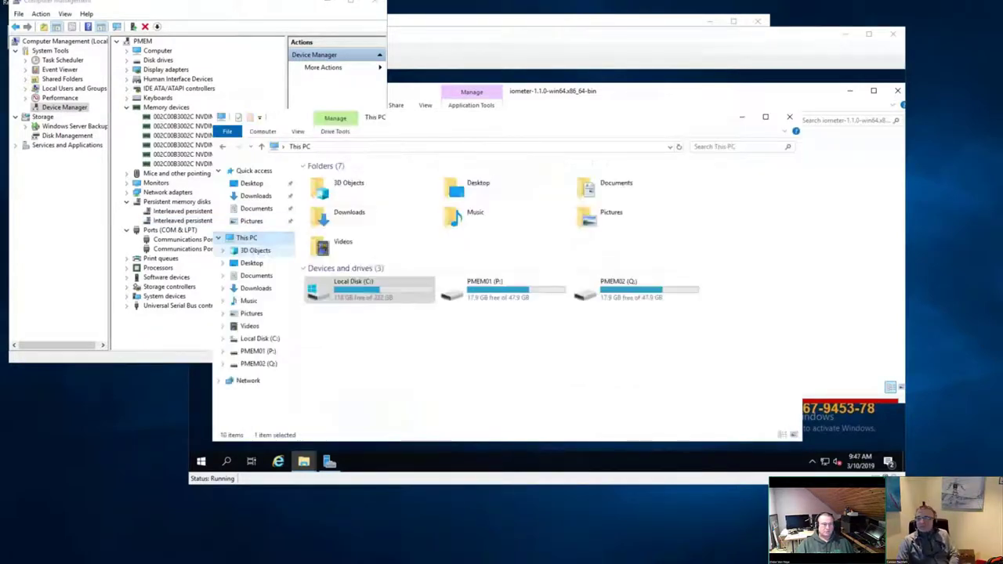
{"action": "double_click", "coordinate": [488, 290]}
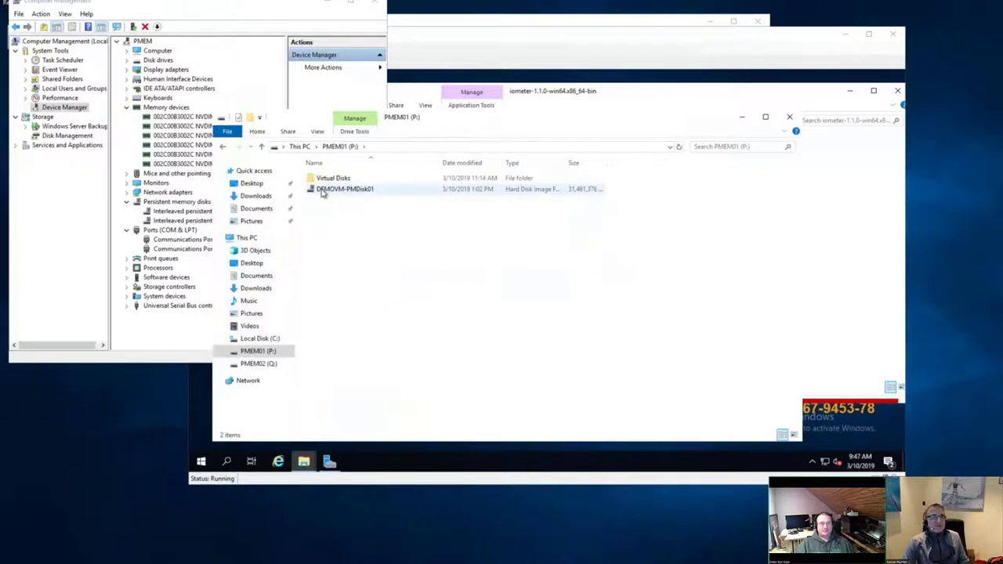
{"action": "left_click", "coordinate": [259, 364]}
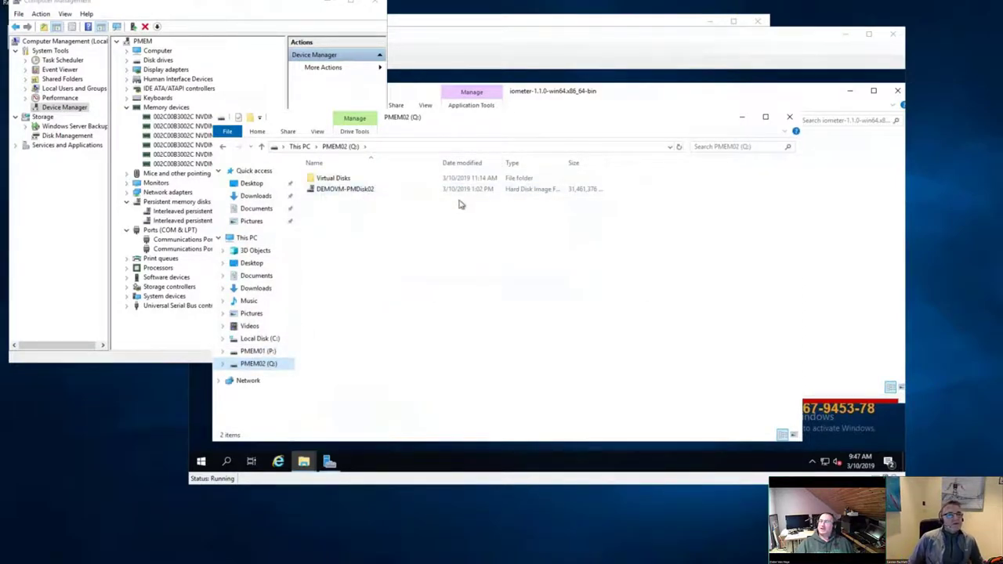
Inspect the file type in the properties of DEMOVM-PMDisk02, and close the properties and the Explorer window.
{"action": "right_click", "coordinate": [352, 192]}
{"action": "left_click", "coordinate": [390, 316]}
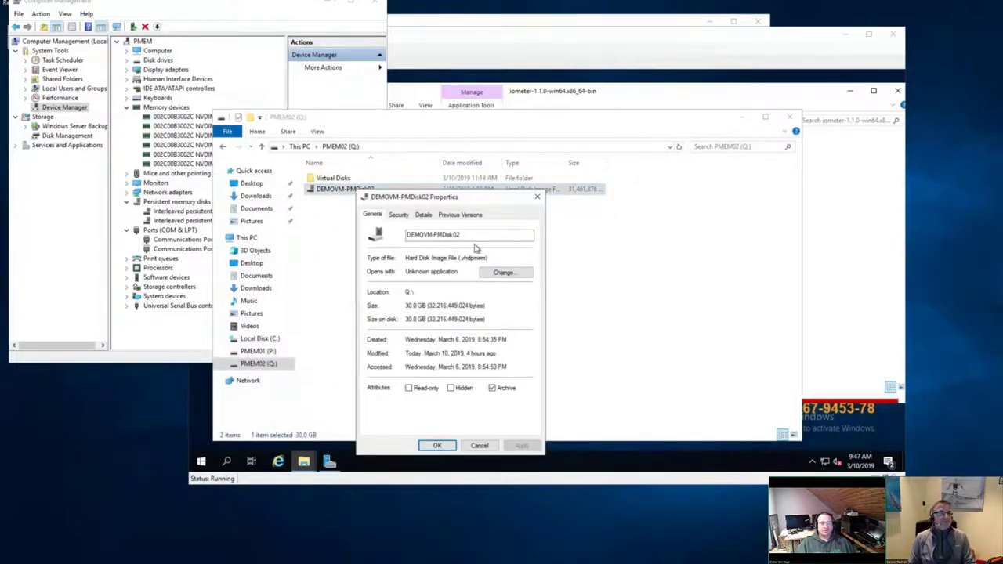
{"action": "left_click_drag", "start_coordinate": [459, 258], "coordinate": [487, 257]}
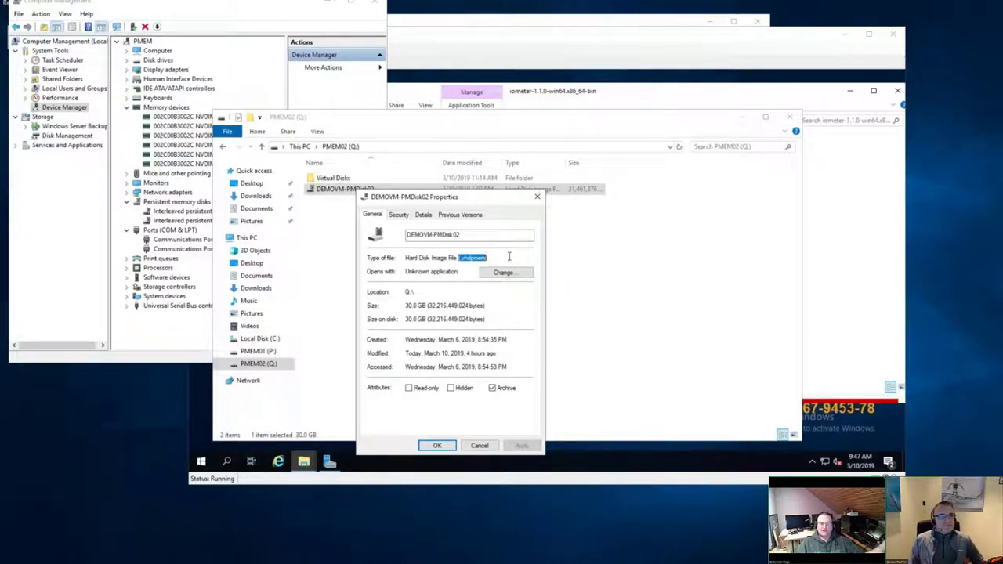
{"action": "left_click", "coordinate": [537, 197]}
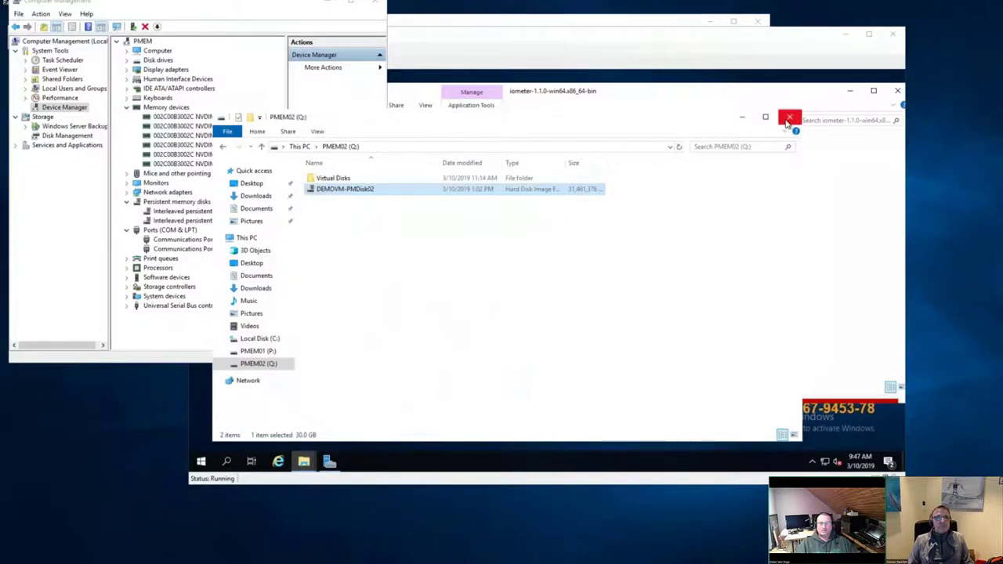
{"action": "left_click", "coordinate": [788, 118]}
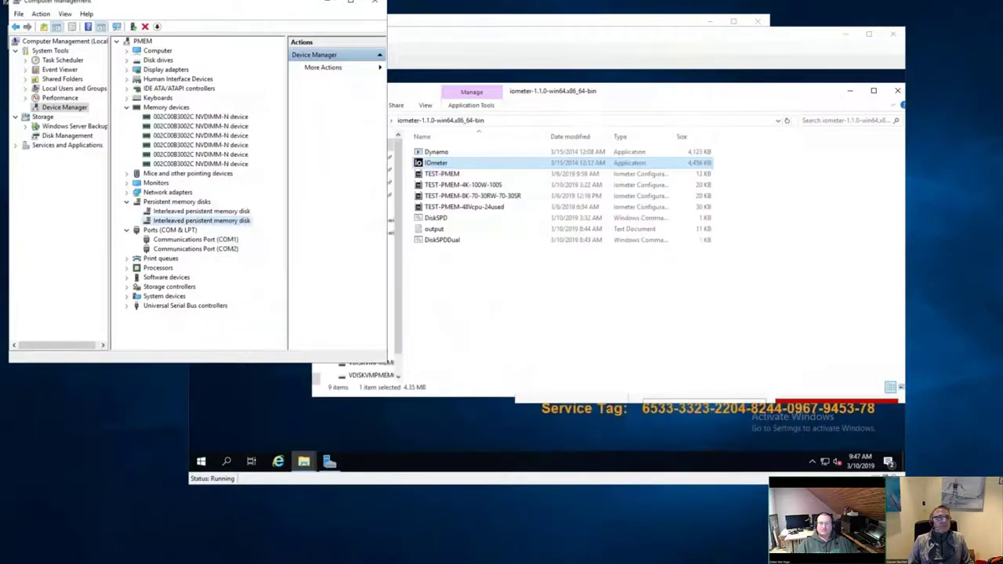
Switch to the PMEMVM virtual machine and view the contents of its VDISKVMPMEM02 (Q:) drive.
{"action": "left_click", "coordinate": [654, 92]}
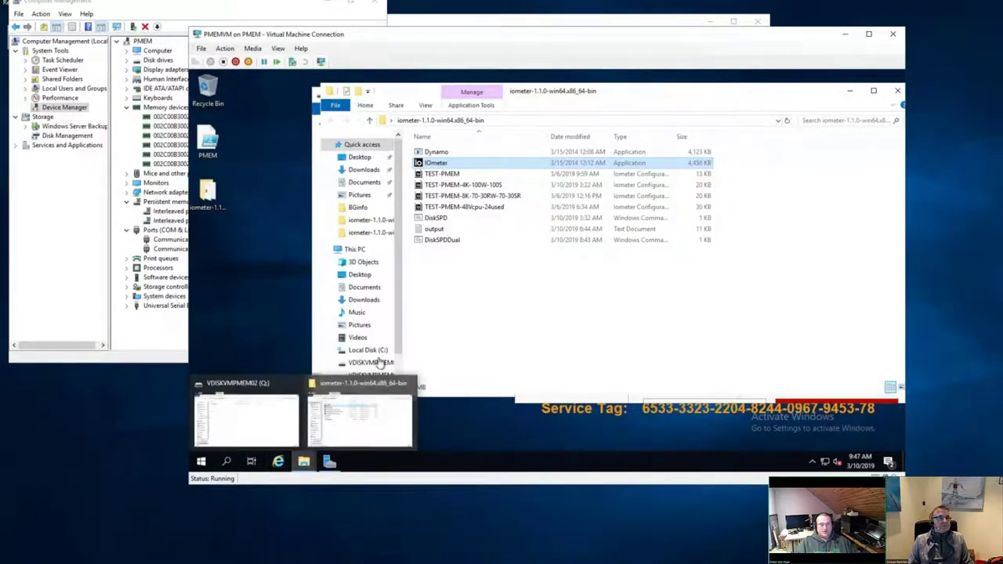
{"action": "left_click_drag", "start_coordinate": [401, 341], "coordinate": [482, 342]}
{"action": "left_click", "coordinate": [399, 375]}
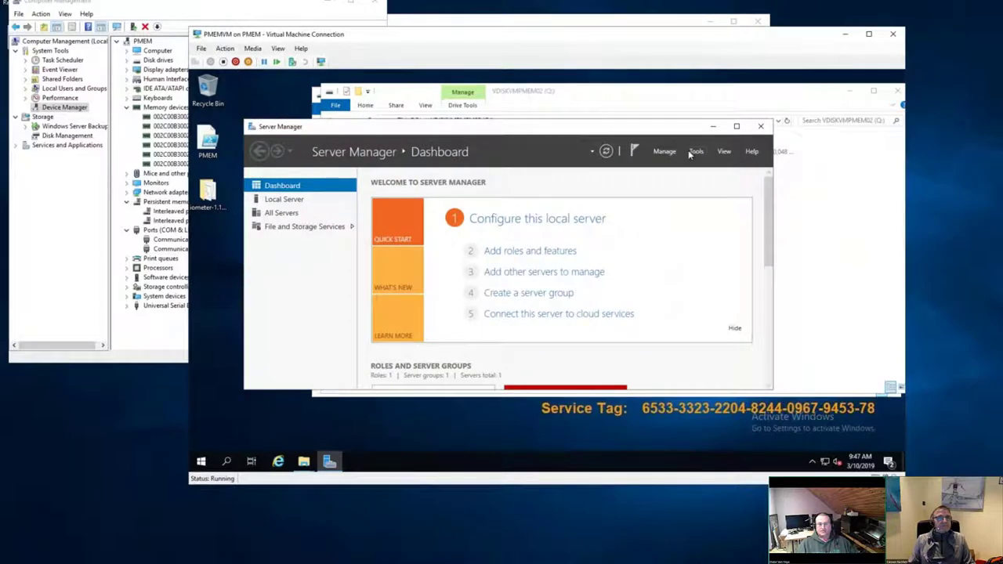
Check the persistent memory disks in the virtual machine's Device Manager through Computer Management, and close it.
{"action": "left_click", "coordinate": [694, 152]}
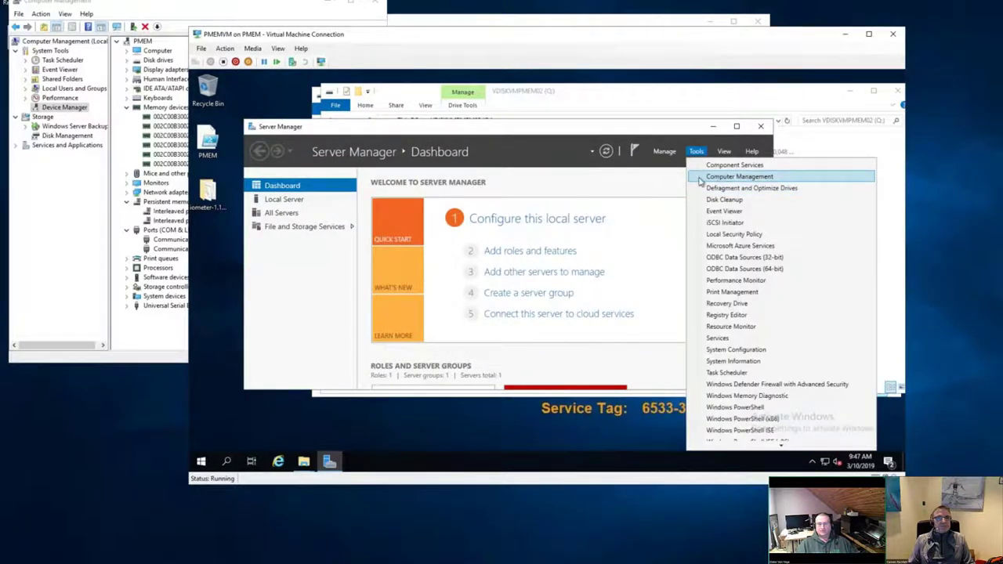
{"action": "left_click", "coordinate": [646, 182]}
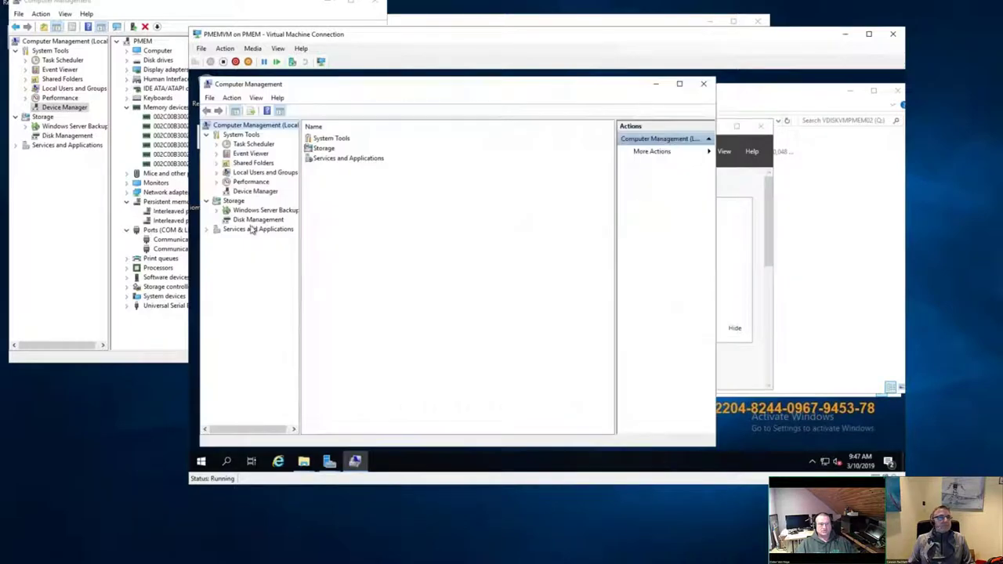
{"action": "left_click", "coordinate": [255, 191]}
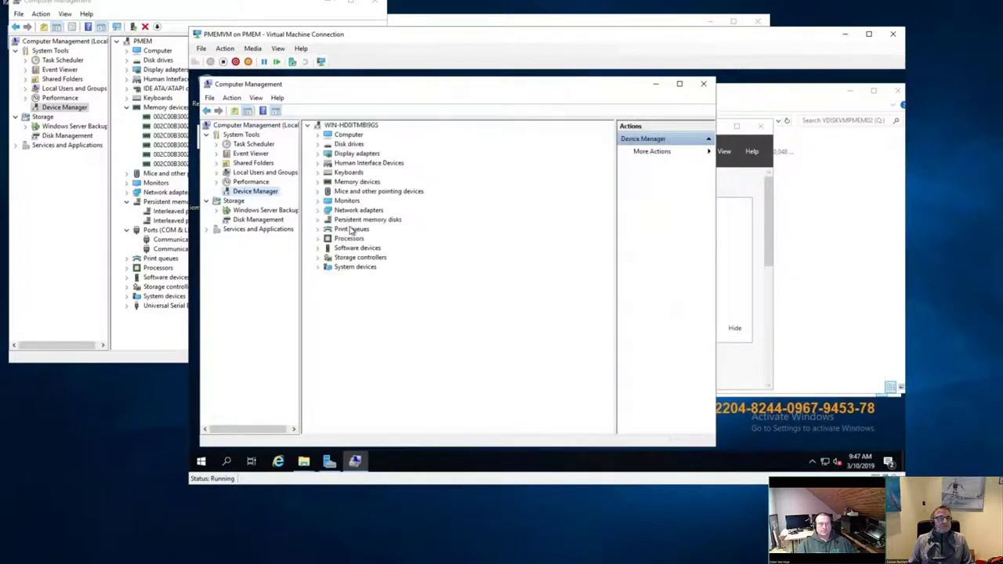
{"action": "double_click", "coordinate": [362, 221]}
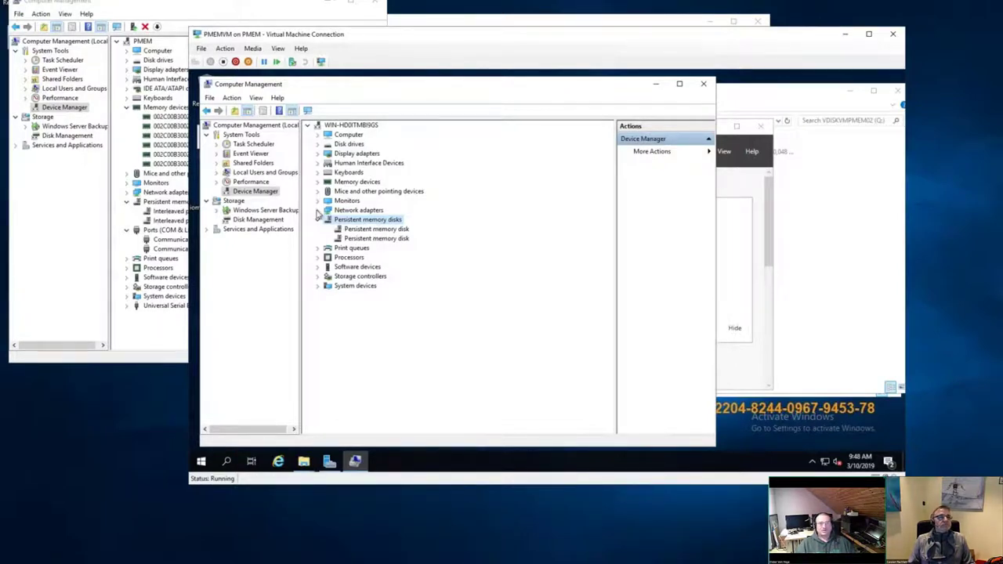
{"action": "left_click", "coordinate": [704, 84]}
{"action": "left_click", "coordinate": [824, 254]}
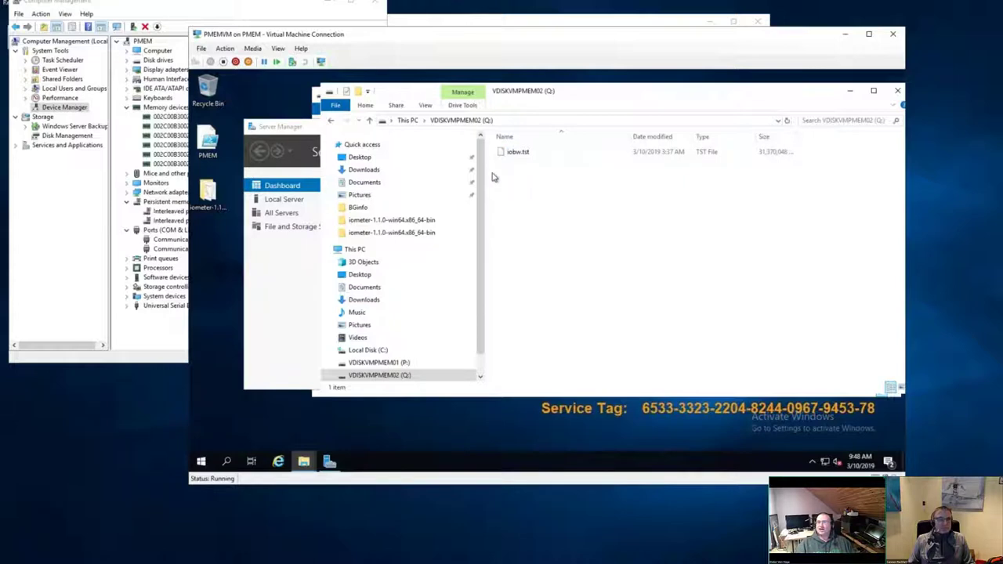
Launch IOmeter from the iometer-1.1.0-win64.x86_64-bin folder on the virtual machine's desktop.
{"action": "left_click", "coordinate": [216, 201]}
{"action": "double_click", "coordinate": [216, 201]}
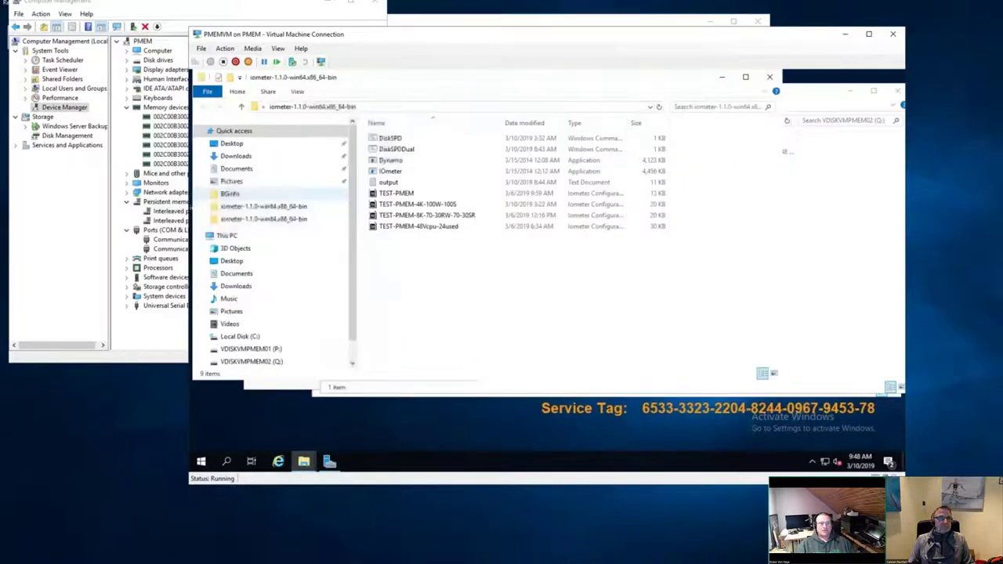
{"action": "left_click", "coordinate": [390, 171]}
{"action": "right_click", "coordinate": [396, 174]}
{"action": "left_click", "coordinate": [418, 191]}
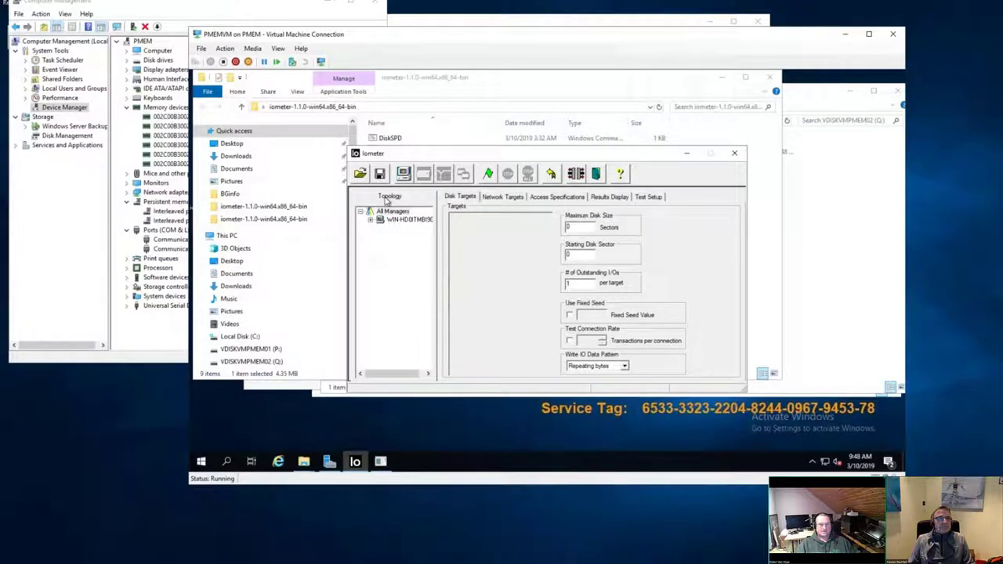
Load the TEST-PMEM-4K-100W-100S test configuration into Iometer and move its window higher on the desktop.
{"action": "left_click", "coordinate": [361, 174]}
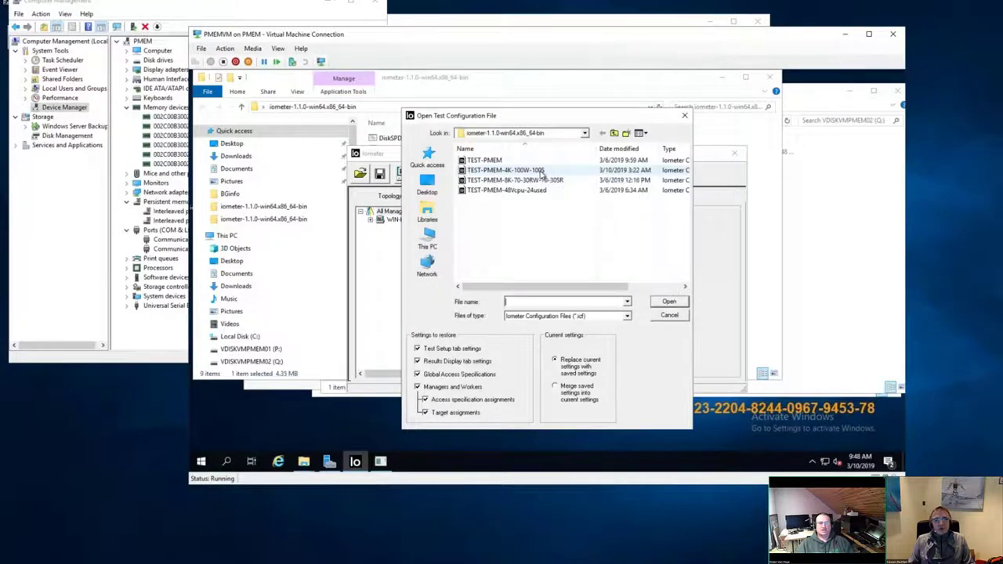
{"action": "double_click", "coordinate": [540, 171]}
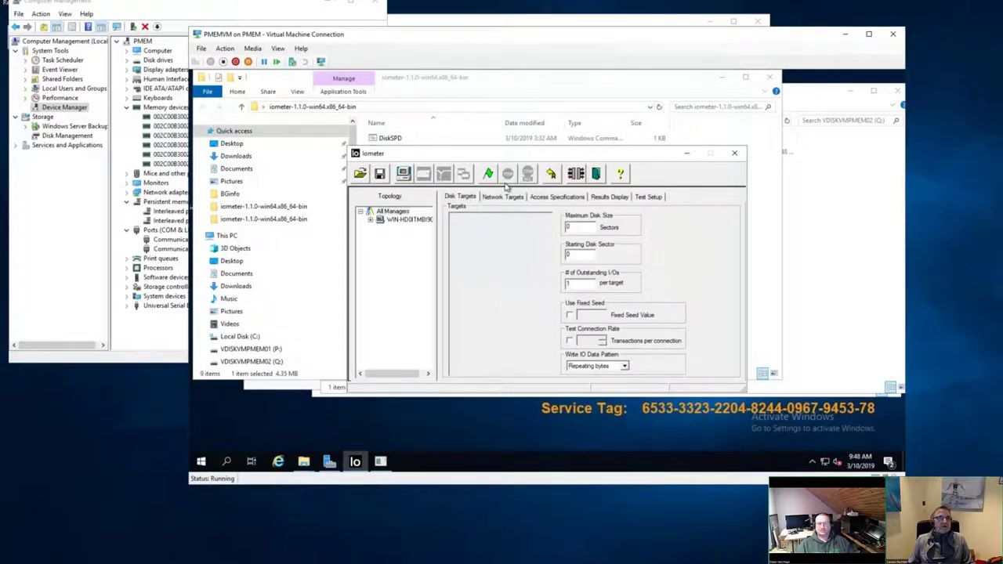
{"action": "left_click_drag", "start_coordinate": [564, 158], "coordinate": [571, 121]}
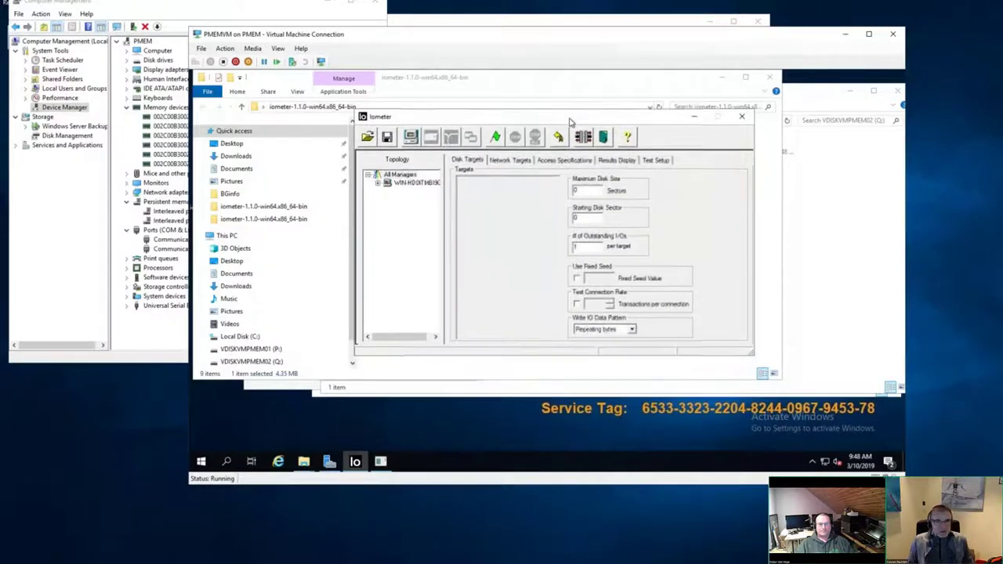
Review the settings of the "4 KiB; 100% Read; 100% Sequential" access specification without changing them.
{"action": "left_click", "coordinate": [556, 160]}
{"action": "left_click", "coordinate": [492, 185]}
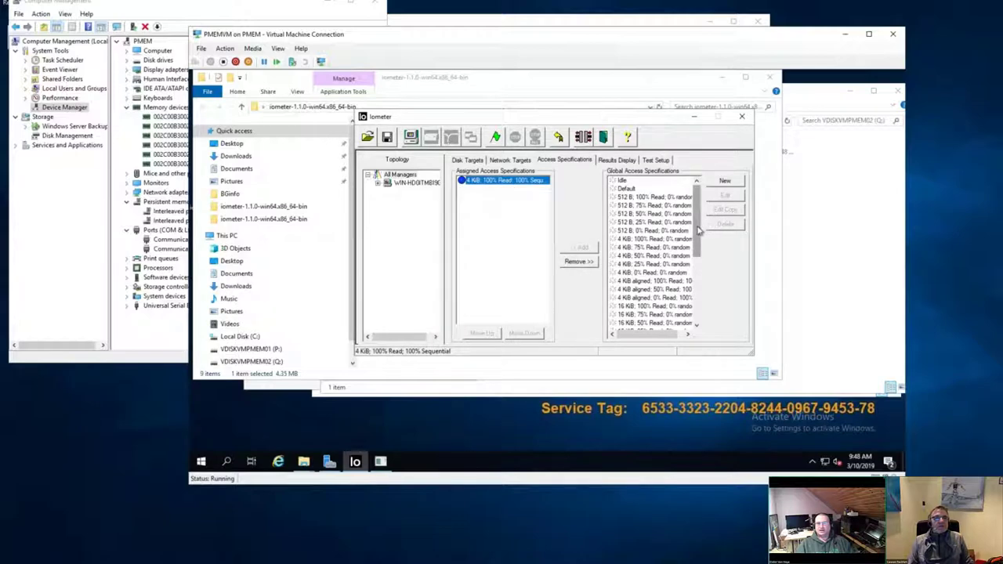
{"action": "left_click", "coordinate": [701, 279]}
{"action": "left_click", "coordinate": [646, 323]}
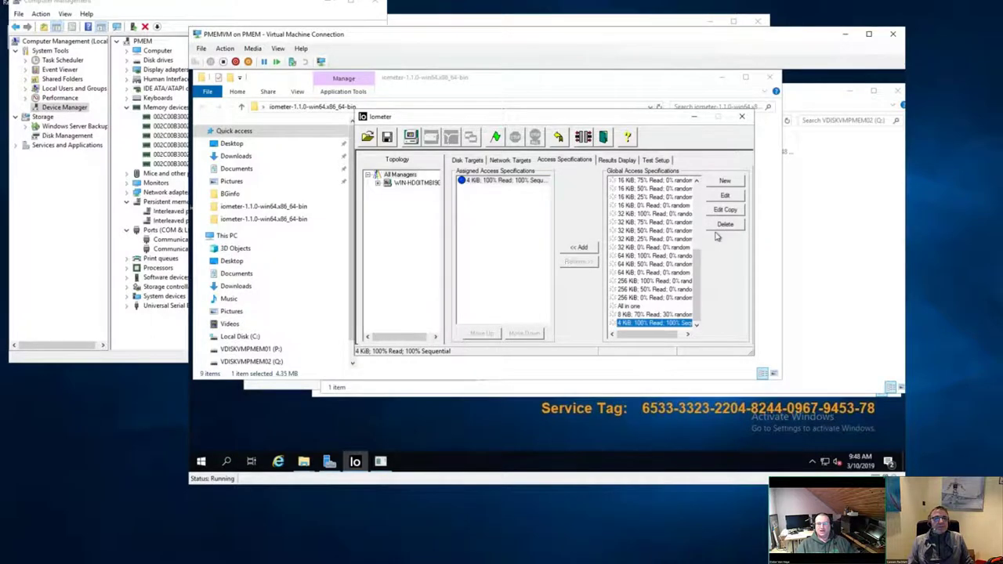
{"action": "left_click", "coordinate": [725, 195]}
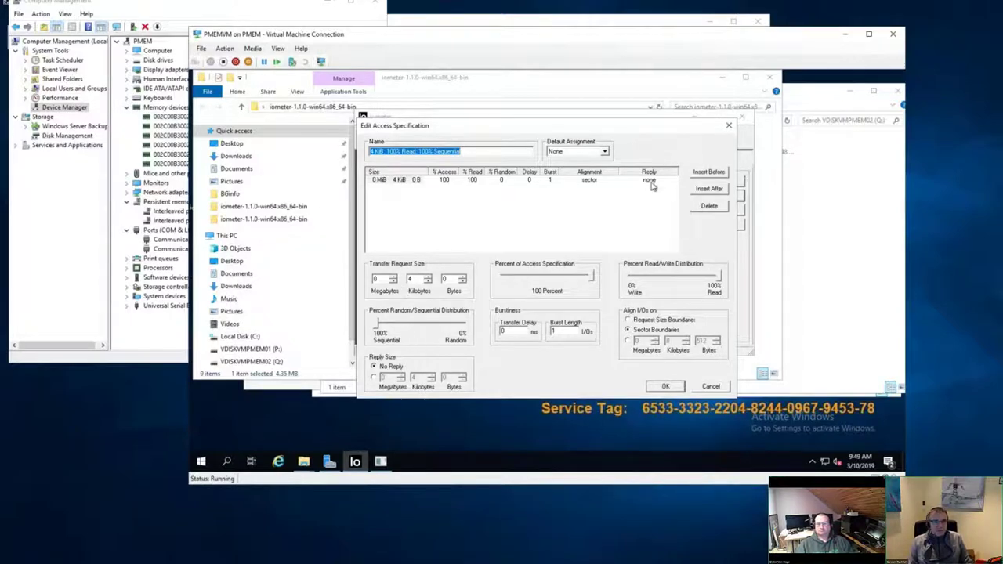
{"action": "left_click", "coordinate": [727, 128]}
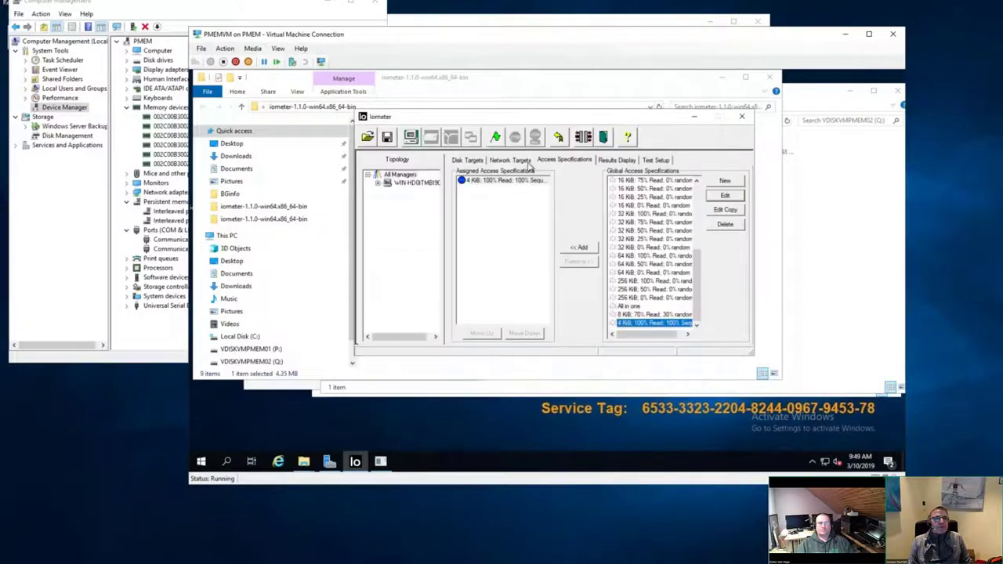
Run the 4 KiB test while viewing total I/Os per second on the large gauge, and stop it.
{"action": "left_click", "coordinate": [617, 161]}
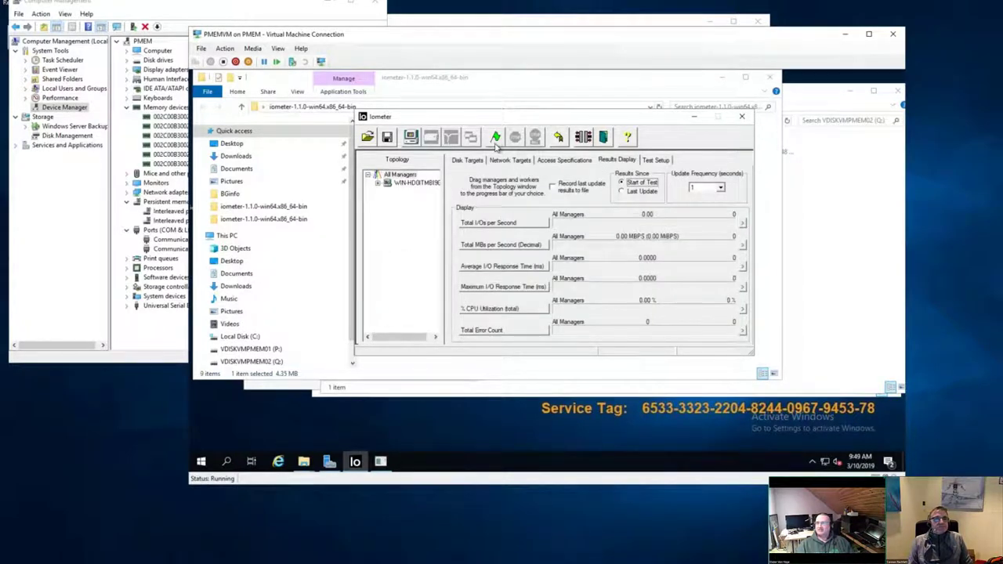
{"action": "left_click", "coordinate": [496, 138]}
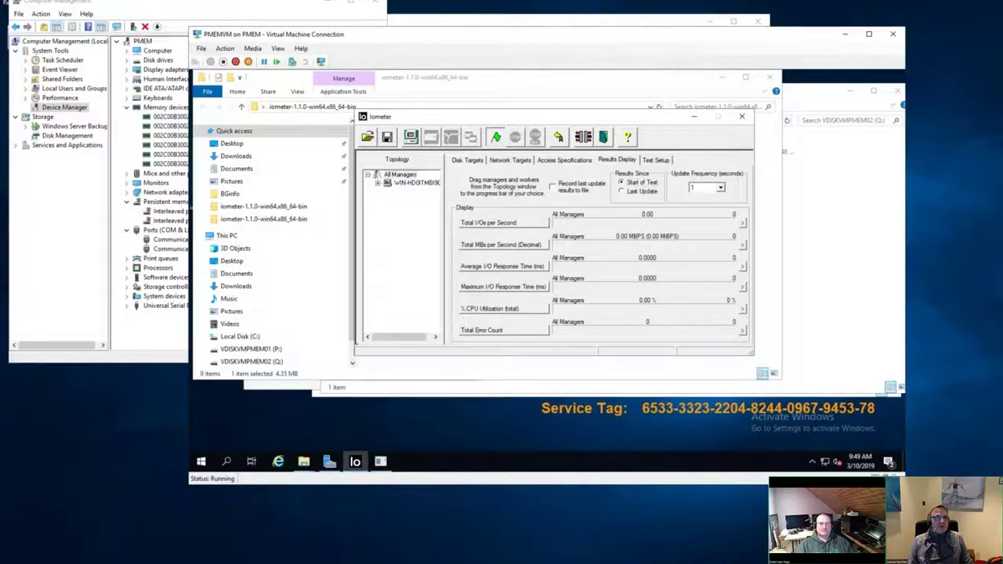
{"action": "left_click", "coordinate": [743, 225]}
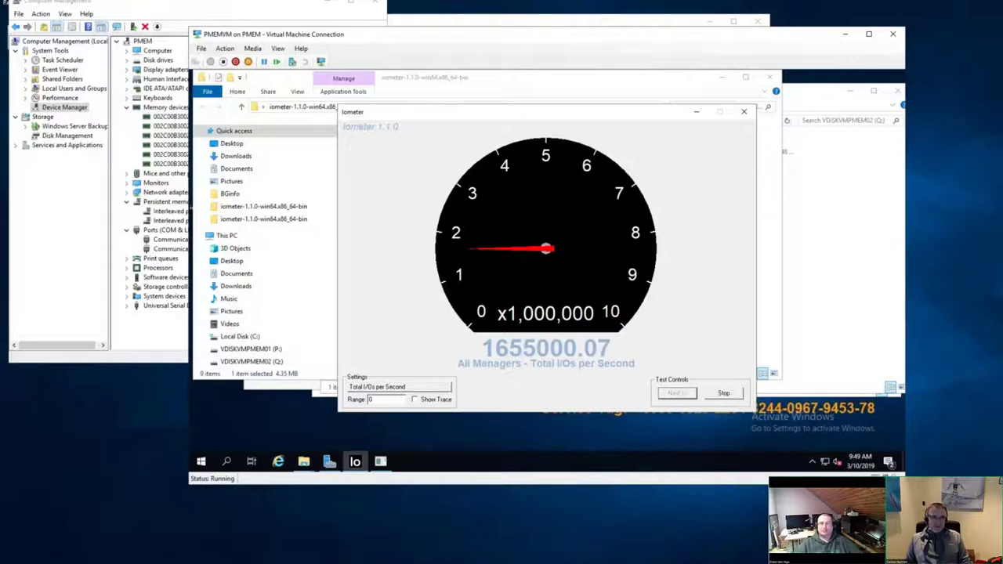
{"action": "left_click", "coordinate": [723, 394]}
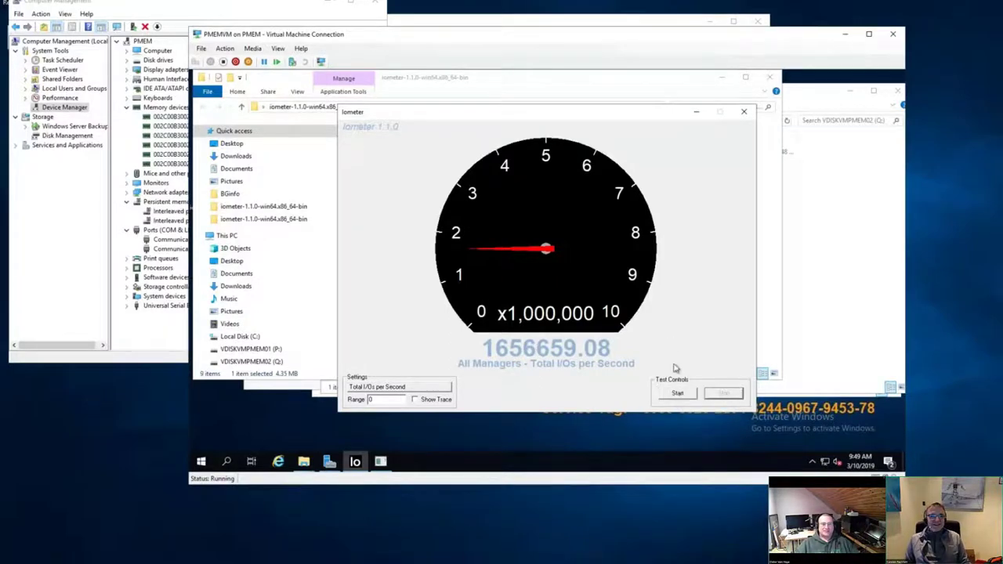
{"action": "left_click", "coordinate": [743, 113]}
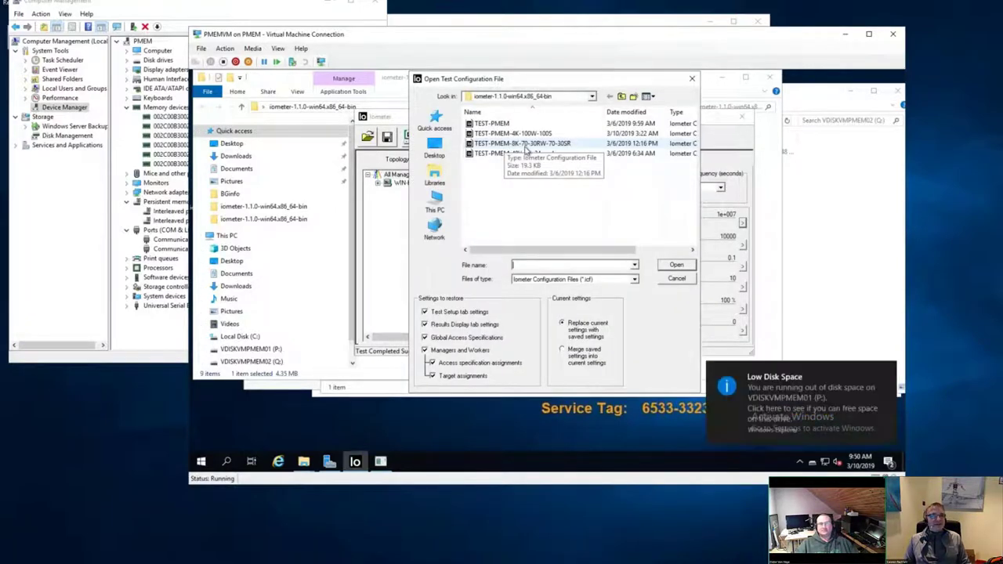
Load the TEST-PMEM-8K-70-30RW-70-30SR test configuration and expand the manager to list its workers.
{"action": "double_click", "coordinate": [564, 147]}
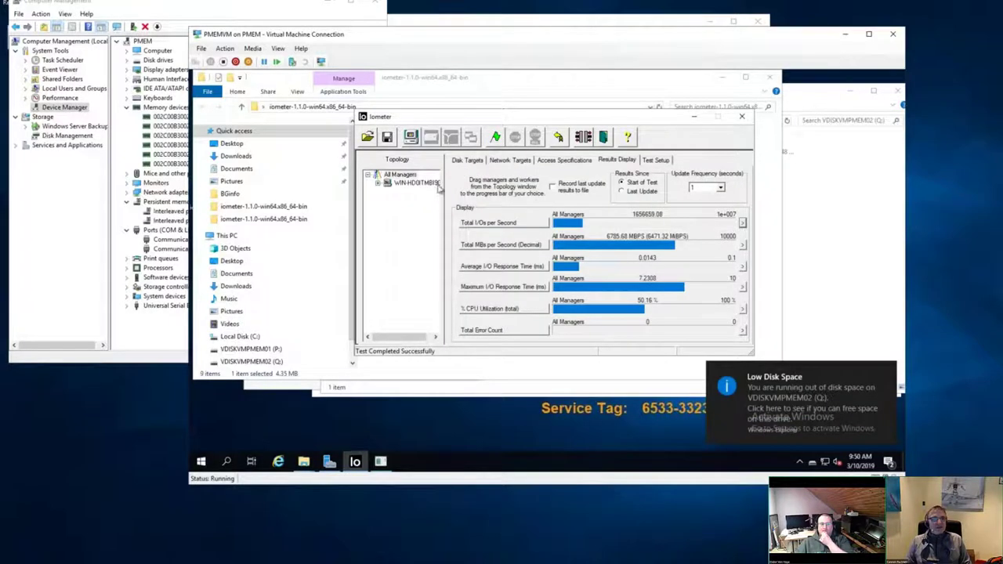
{"action": "left_click", "coordinate": [378, 182]}
{"action": "left_click", "coordinate": [418, 175]}
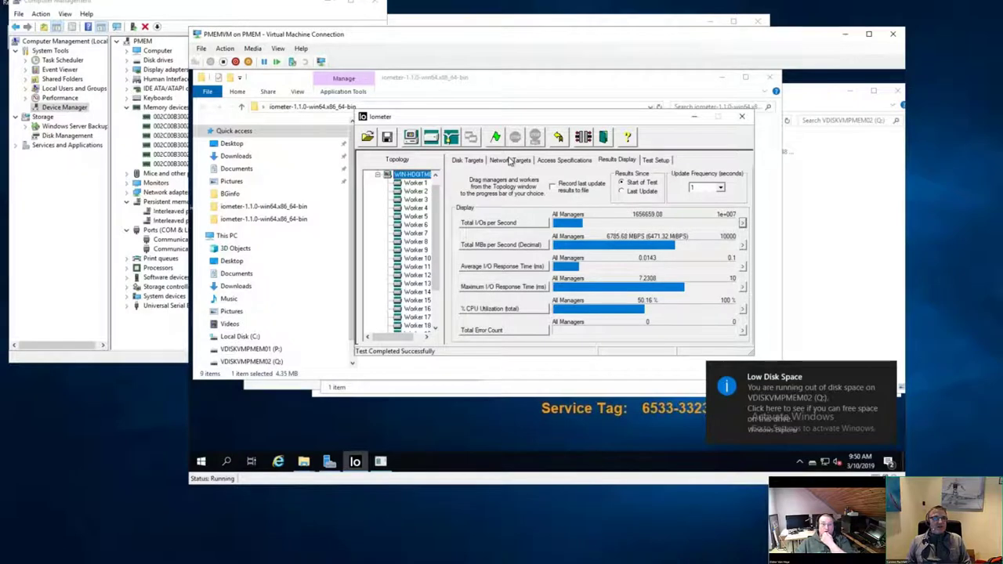
Check the assigned 8 KiB access specification and start the test with the live results displayed.
{"action": "left_click", "coordinate": [509, 159]}
{"action": "left_click", "coordinate": [563, 160]}
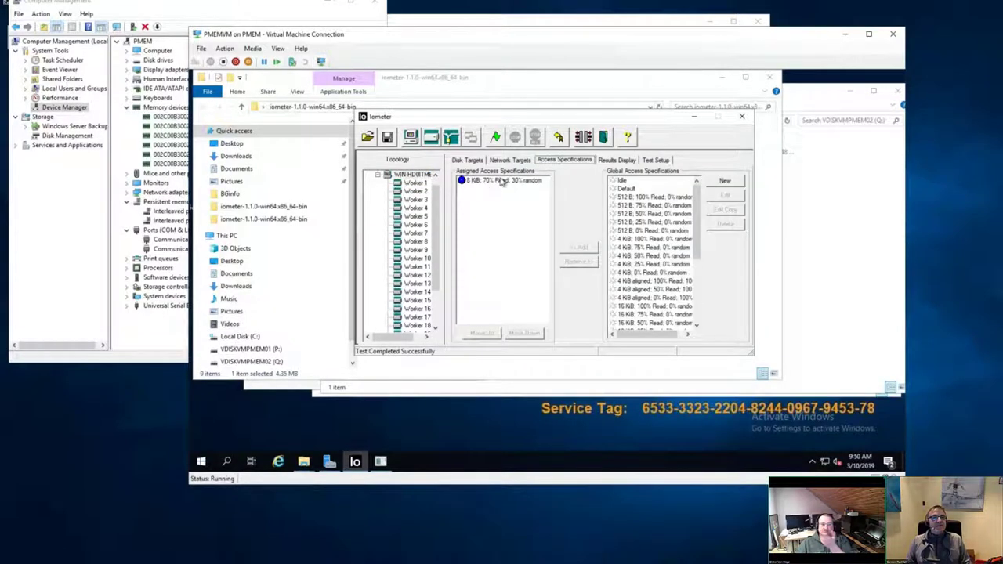
{"action": "left_click", "coordinate": [610, 161]}
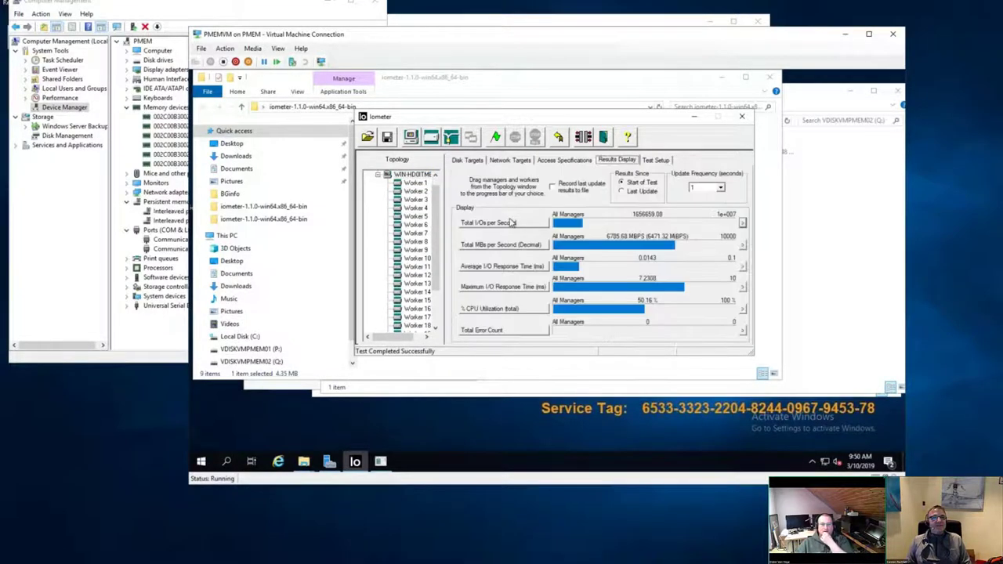
{"action": "left_click", "coordinate": [497, 138]}
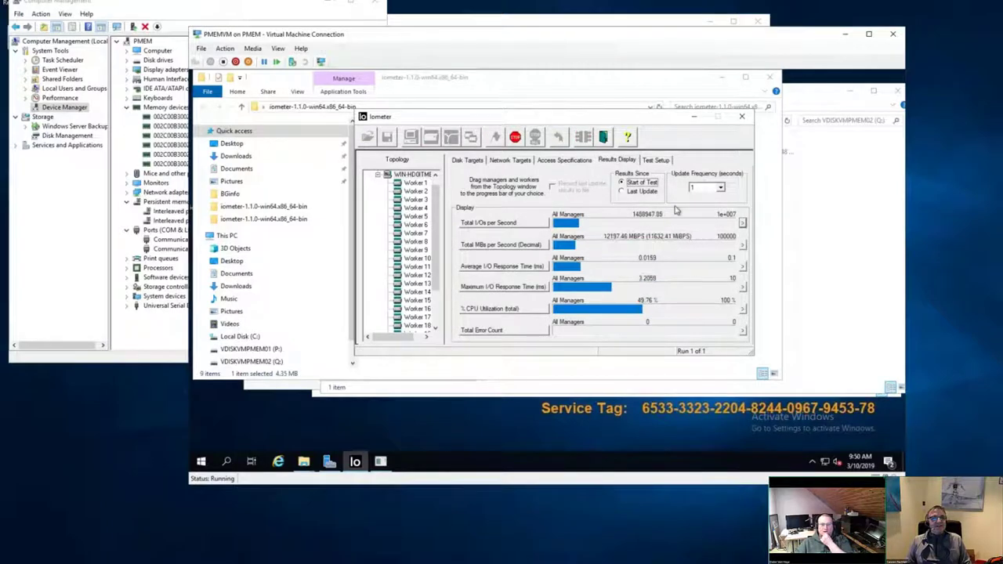
Show total I/Os per second on the large gauge and view CPU performance in the virtual machine's Task Manager.
{"action": "left_click", "coordinate": [742, 222]}
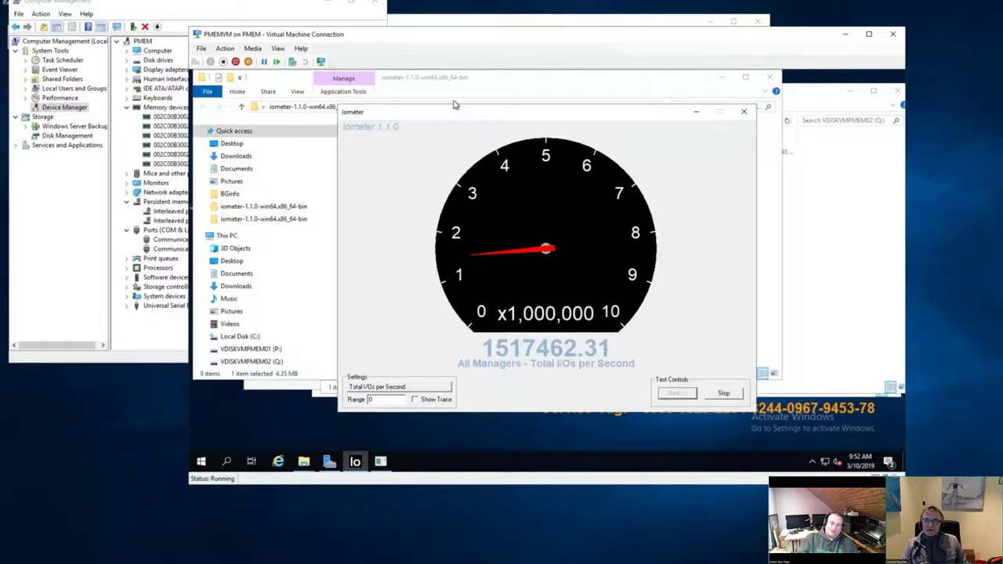
{"action": "right_click", "coordinate": [412, 453]}
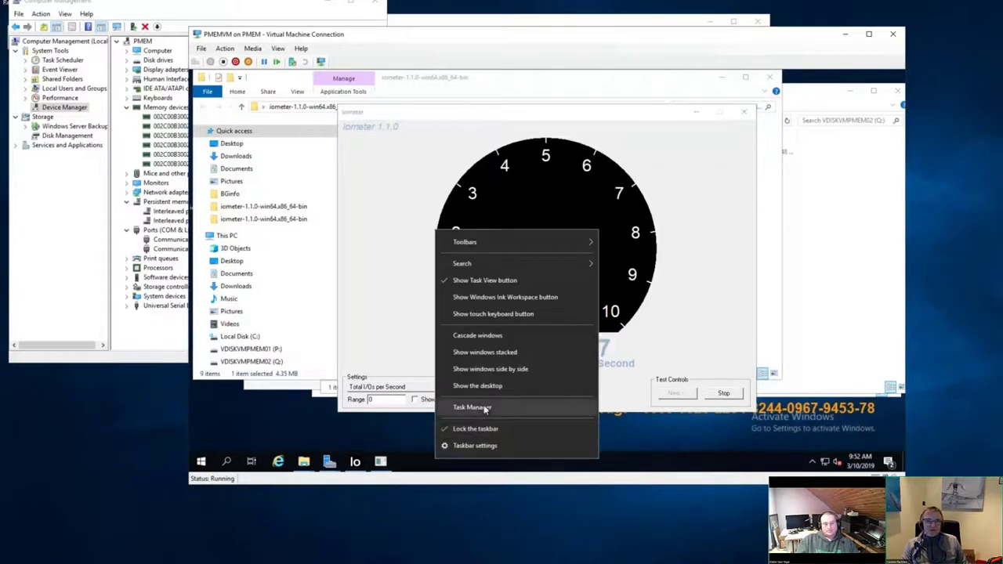
{"action": "left_click", "coordinate": [474, 405]}
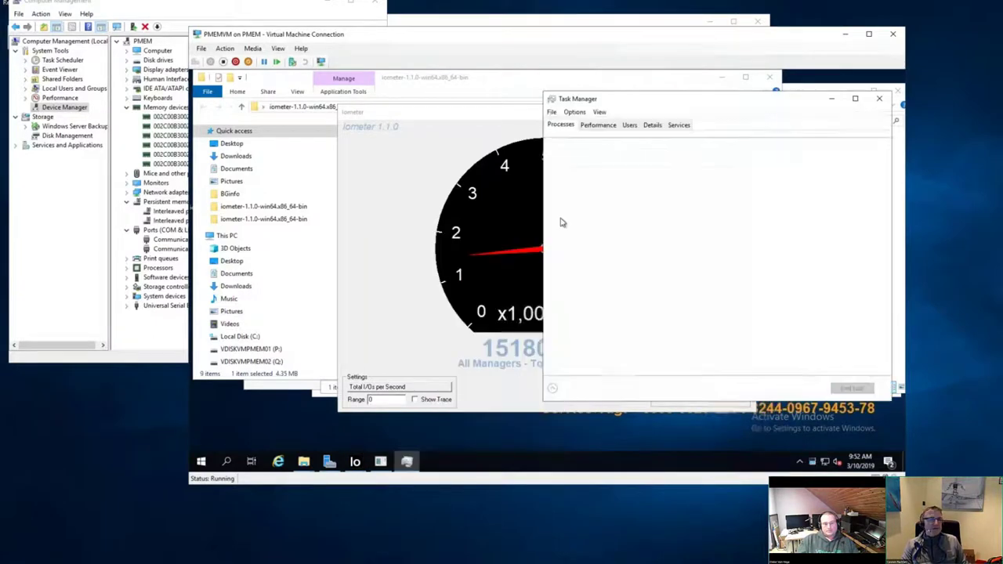
{"action": "left_click", "coordinate": [600, 125]}
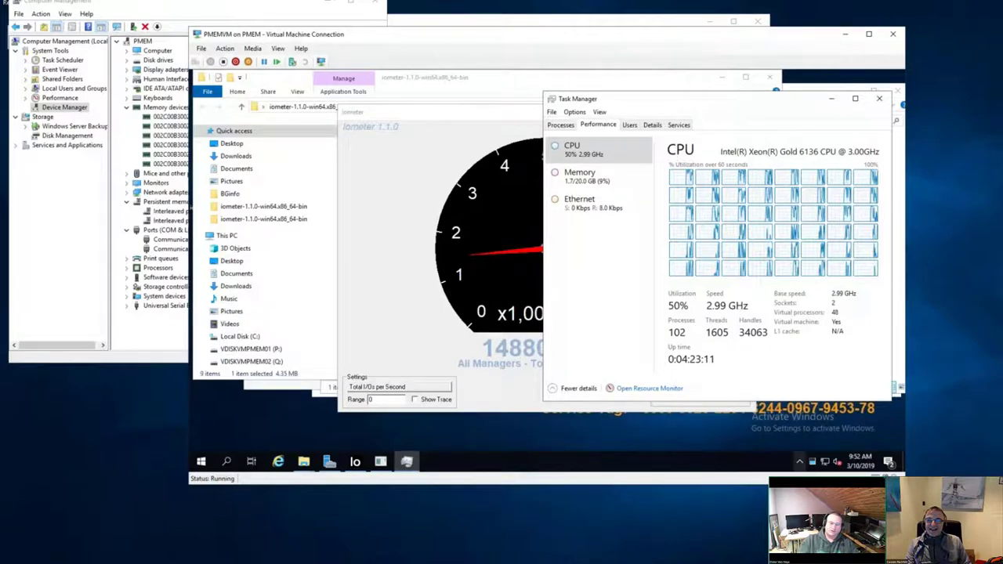
Open the Hyper-V host's Task Manager at CPU performance and change its graph to logical processors for comparison with the virtual machine.
{"action": "right_click", "coordinate": [444, 561]}
{"action": "left_click", "coordinate": [487, 546]}
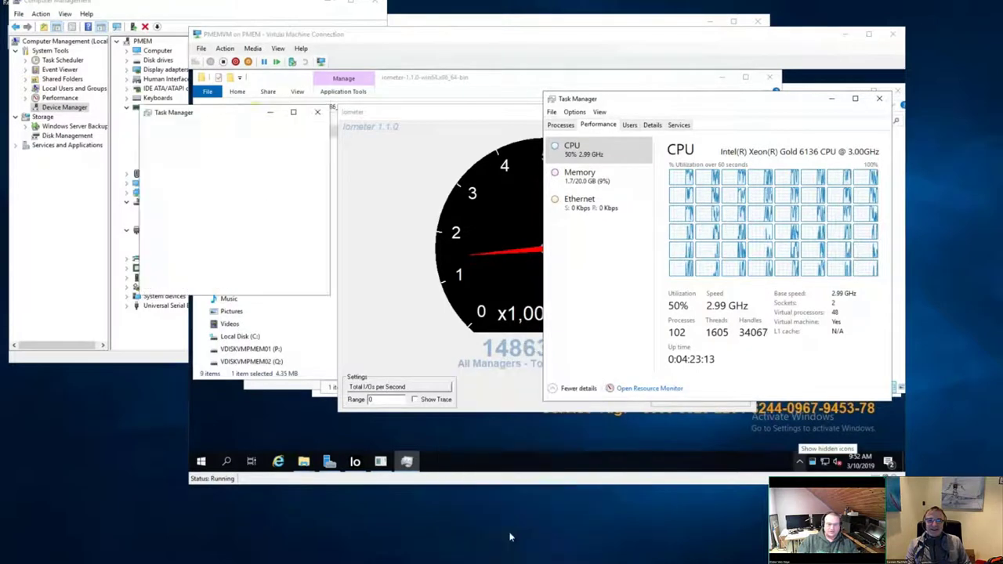
{"action": "left_click", "coordinate": [188, 282]}
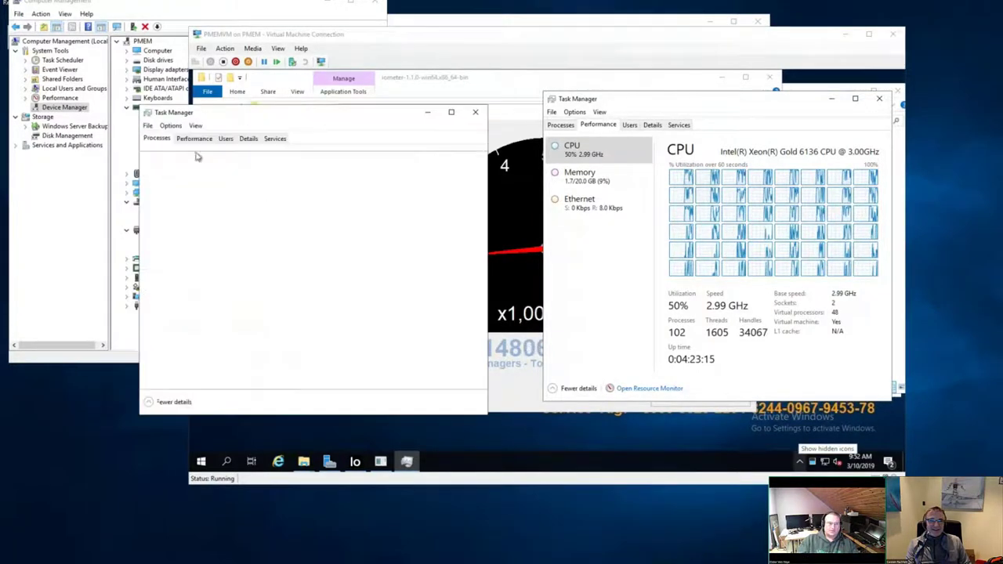
{"action": "left_click", "coordinate": [193, 138]}
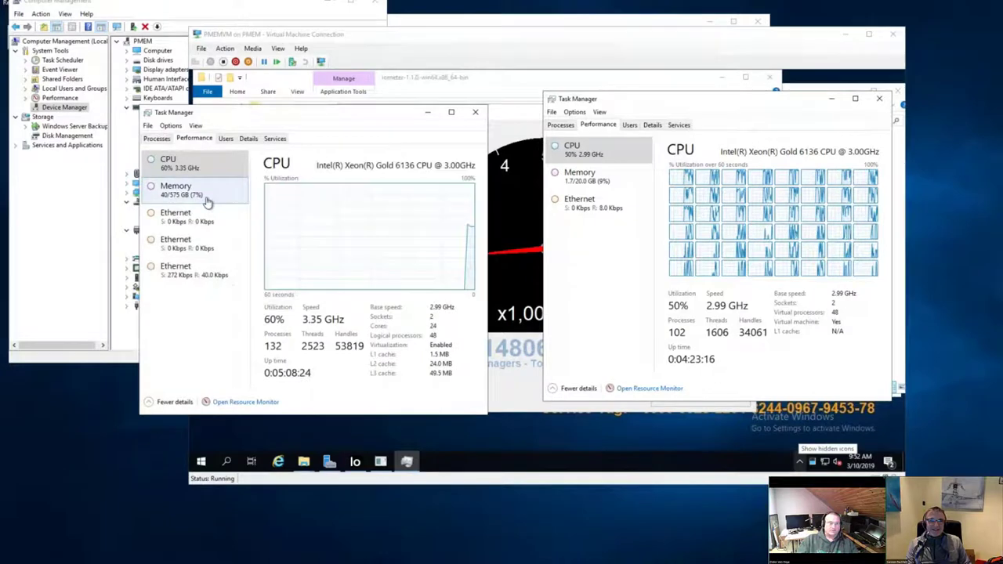
{"action": "right_click", "coordinate": [388, 239]}
{"action": "mouse_move", "coordinate": [438, 243]}
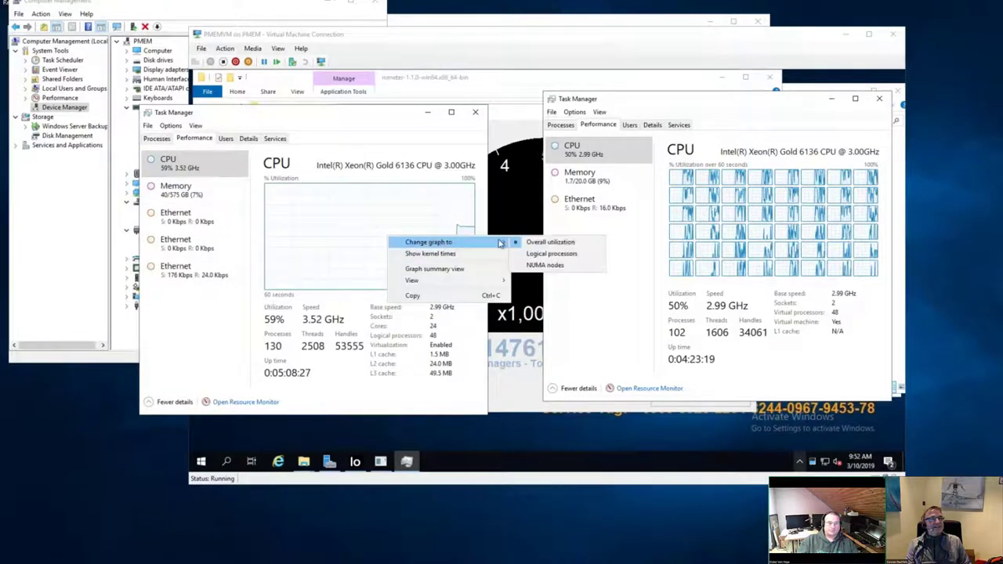
{"action": "left_click", "coordinate": [542, 253]}
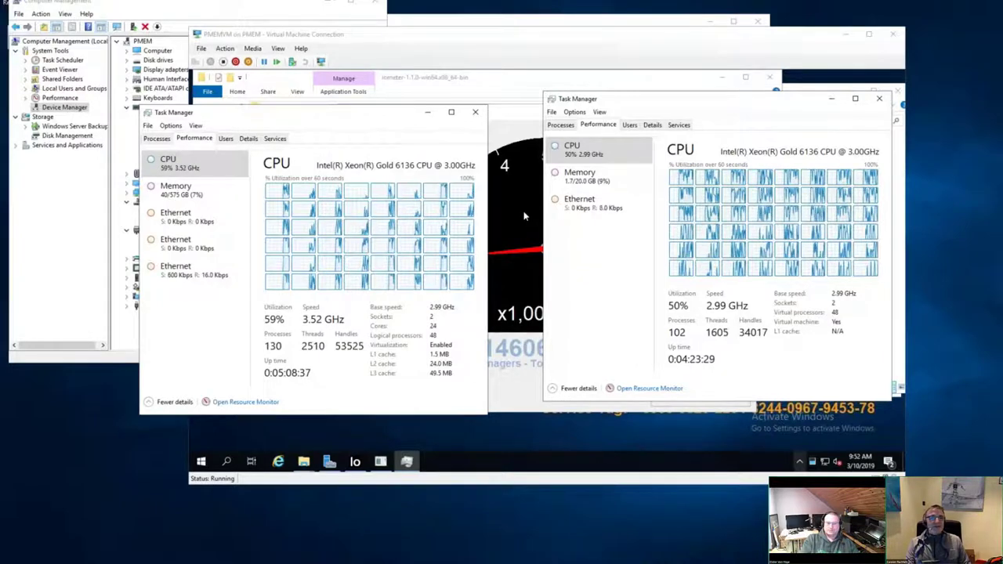
Close both Task Managers, then stop the running 8 KiB test and close the large gauge.
{"action": "left_click", "coordinate": [475, 112]}
{"action": "left_click", "coordinate": [880, 98]}
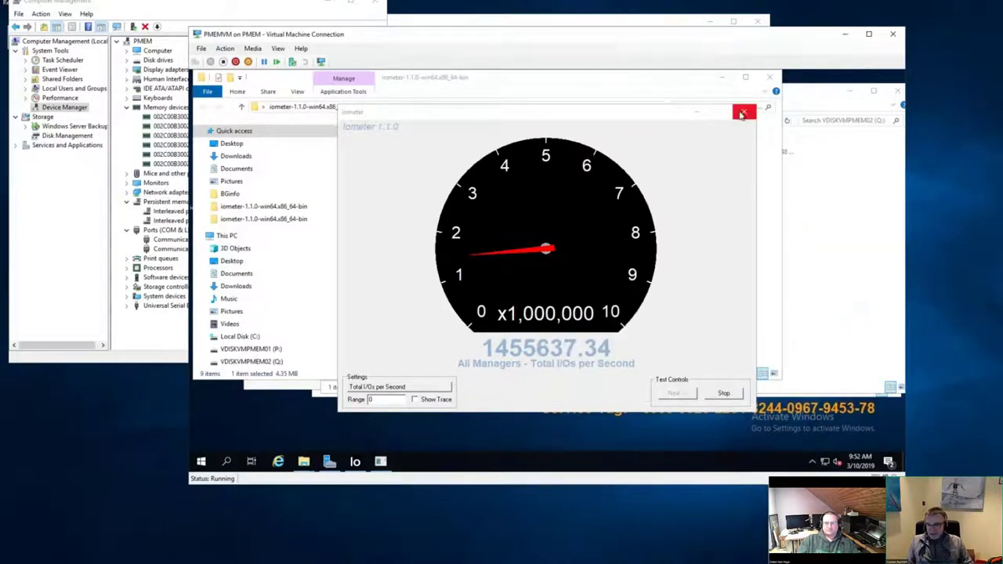
{"action": "left_click", "coordinate": [724, 394]}
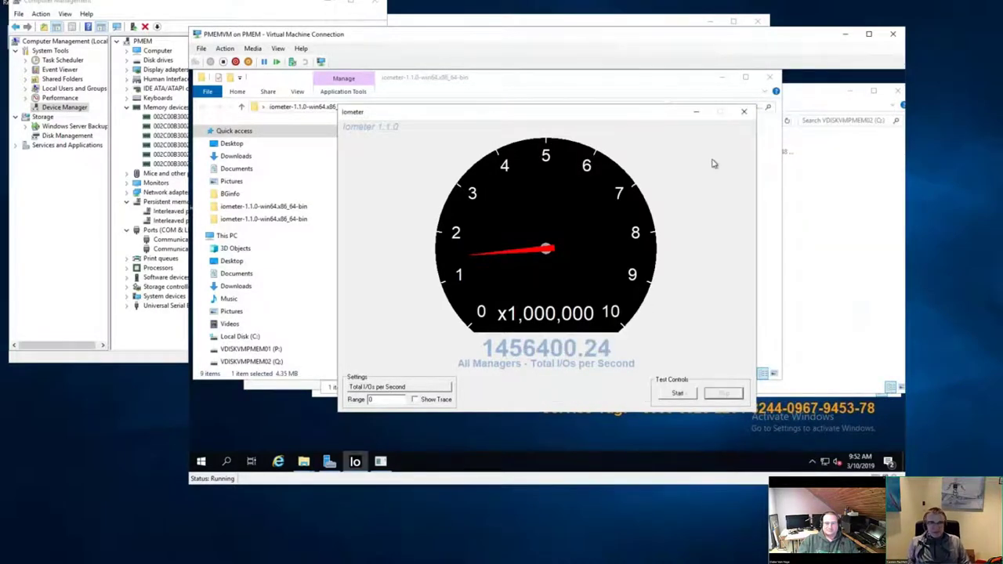
{"action": "left_click", "coordinate": [743, 111]}
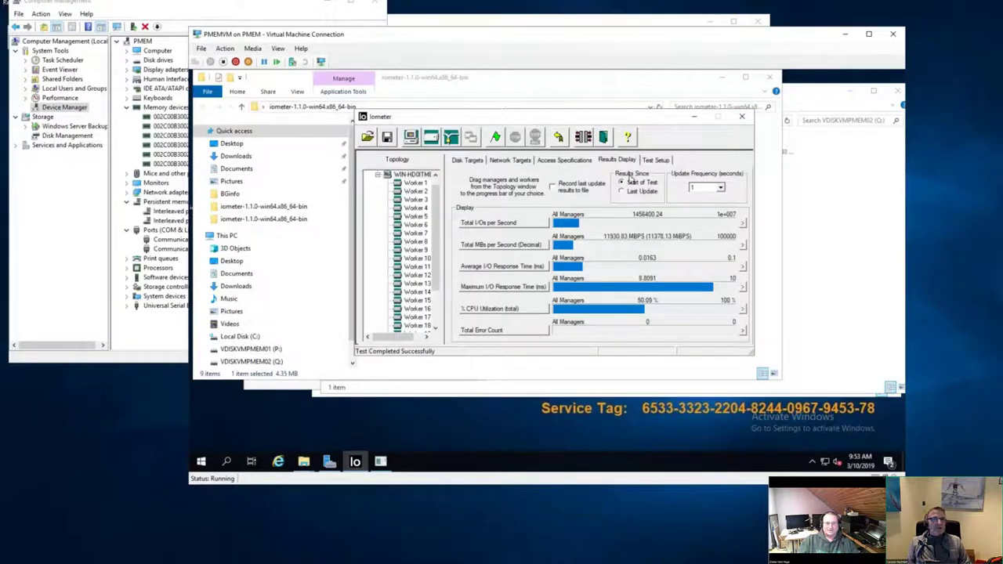
Create an editable copy of the global access specification "4 KiB aligned; 50% Read; 100% random".
{"action": "left_click", "coordinate": [541, 162]}
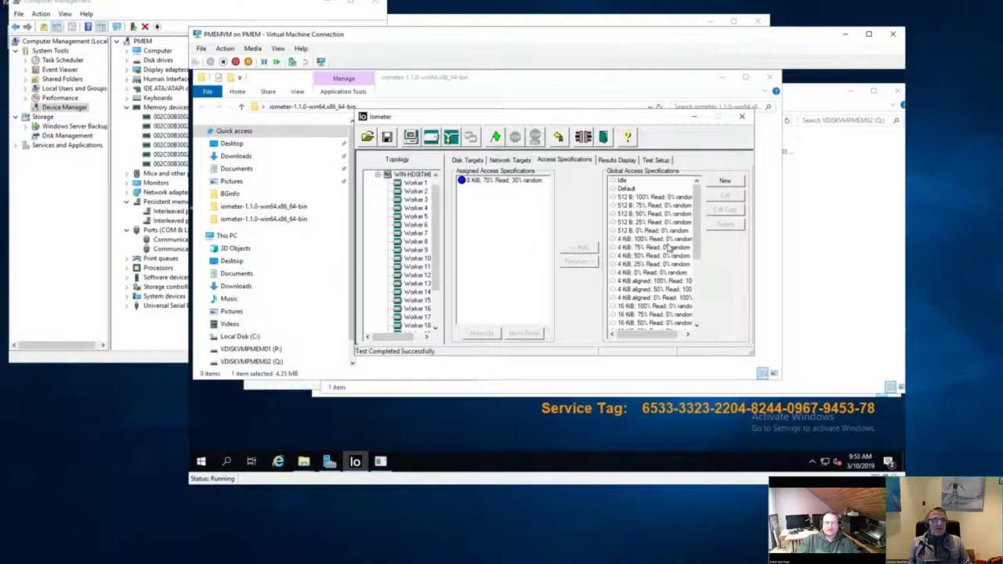
{"action": "scroll", "coordinate": [698, 266], "scroll_direction": "down", "scroll_amount": 1}
{"action": "scroll", "coordinate": [699, 266], "scroll_direction": "down", "scroll_amount": 1}
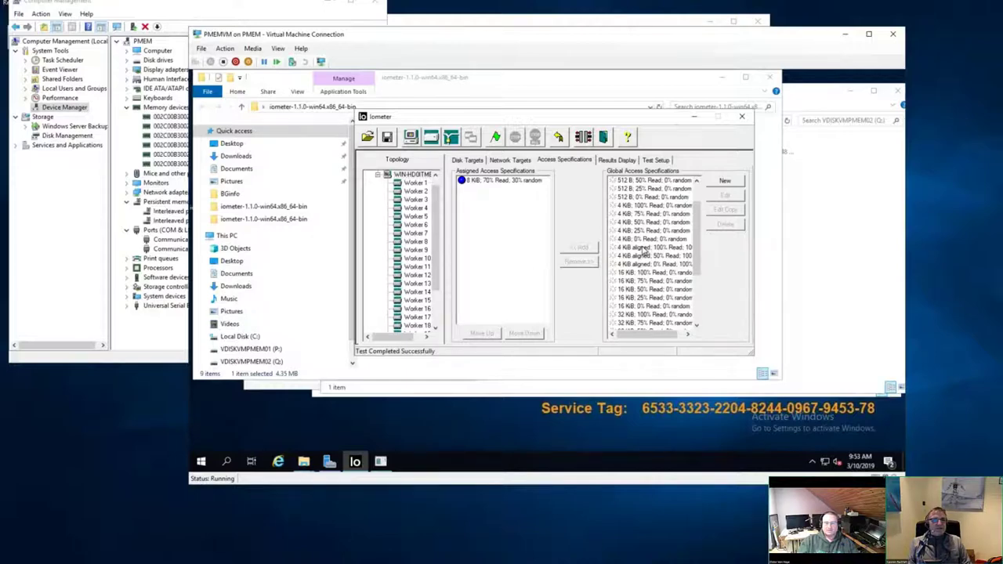
{"action": "left_click", "coordinate": [647, 256]}
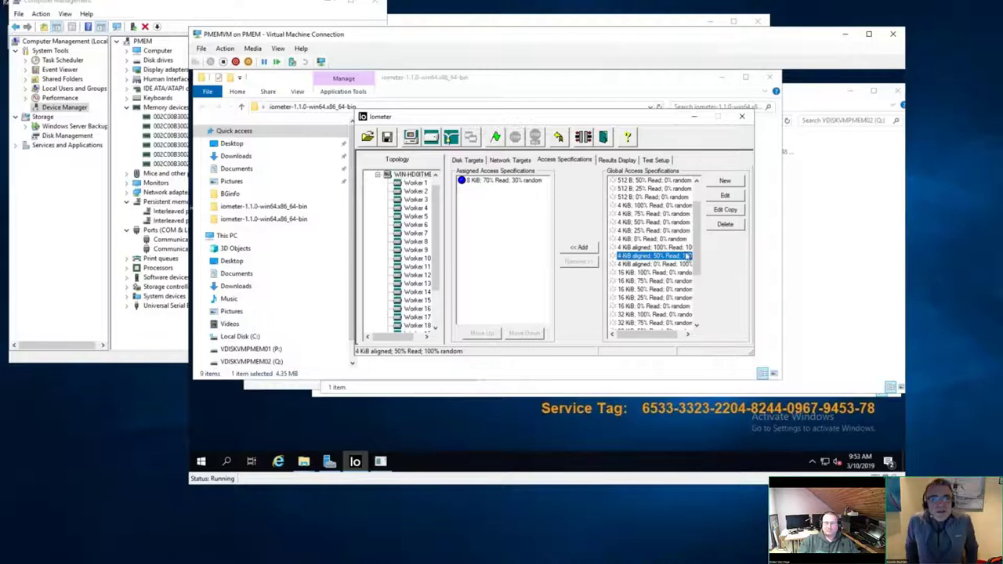
{"action": "left_click", "coordinate": [724, 211]}
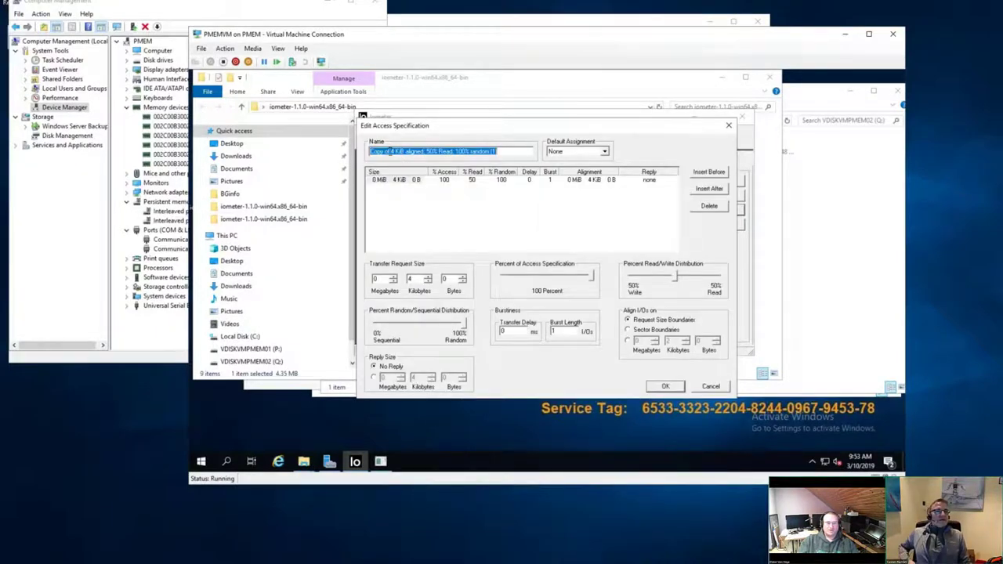
Rename the copied access specification as "8KiB aligned; 50% Read; 100% random".
{"action": "left_click_drag", "start_coordinate": [390, 151], "coordinate": [370, 151]}
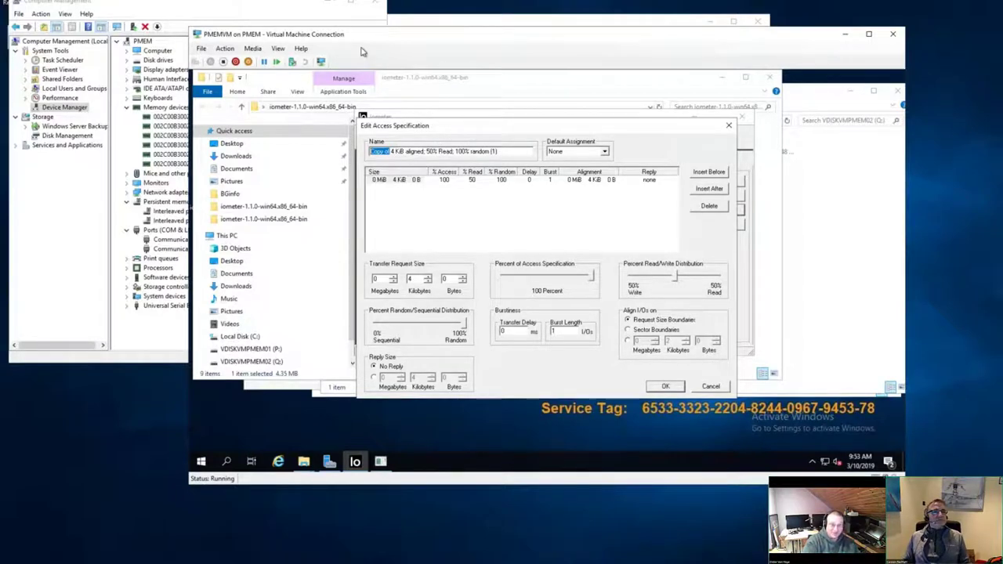
{"action": "key", "text": "Delete"}
{"action": "key", "text": "Delete"}
{"action": "key", "text": "Delete"}
{"action": "key", "text": "Delete"}
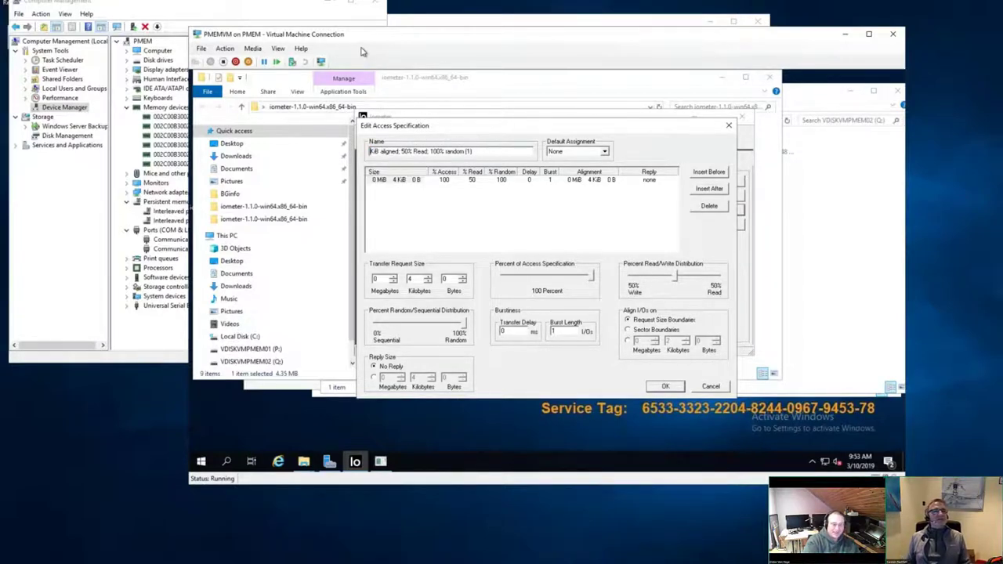
{"action": "type", "text": "4"}
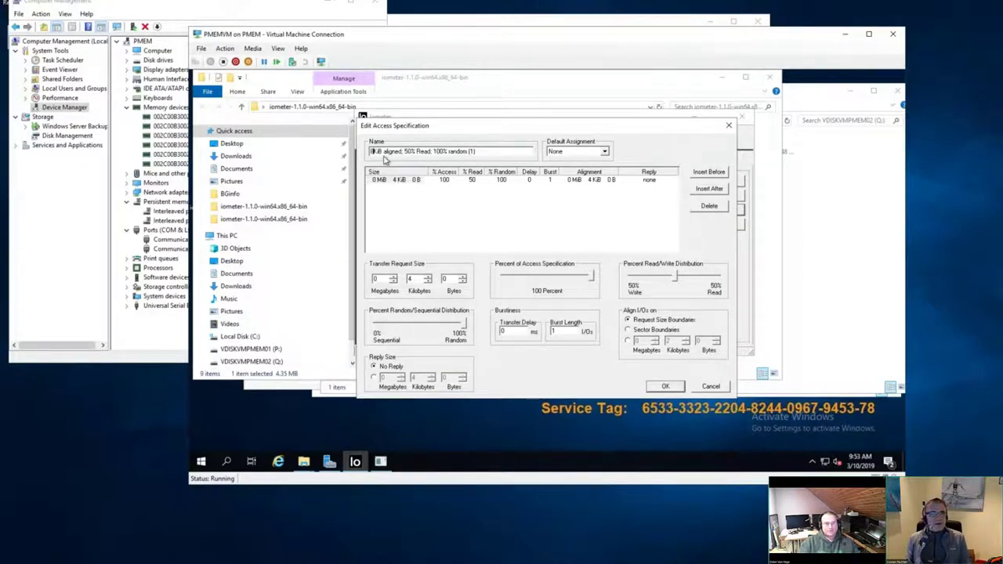
{"action": "left_click_drag", "start_coordinate": [468, 152], "coordinate": [495, 151]}
{"action": "key", "text": "BackSpace"}
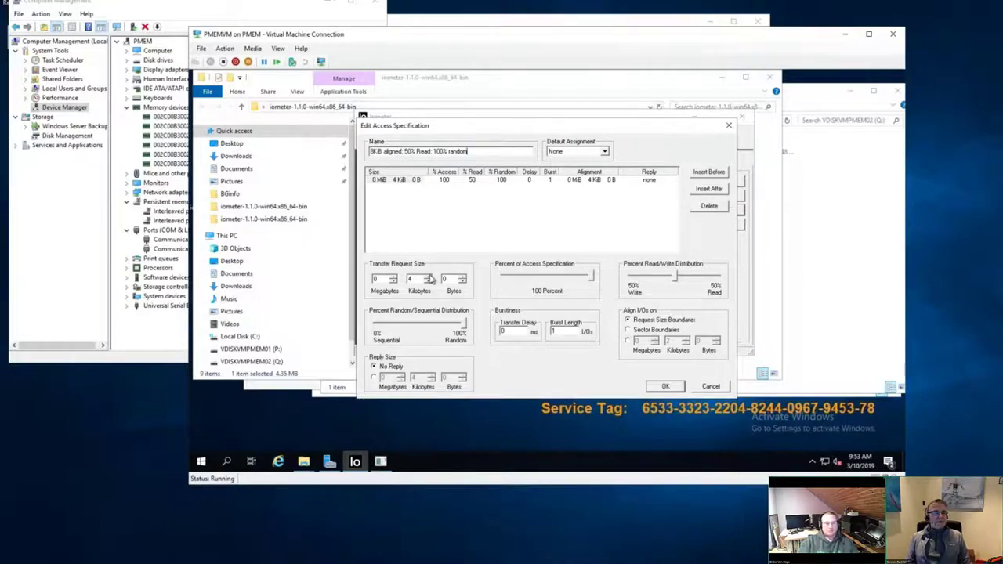
Set the copied specification's transfer request size to 8 kilobytes and save it.
{"action": "left_click", "coordinate": [465, 208]}
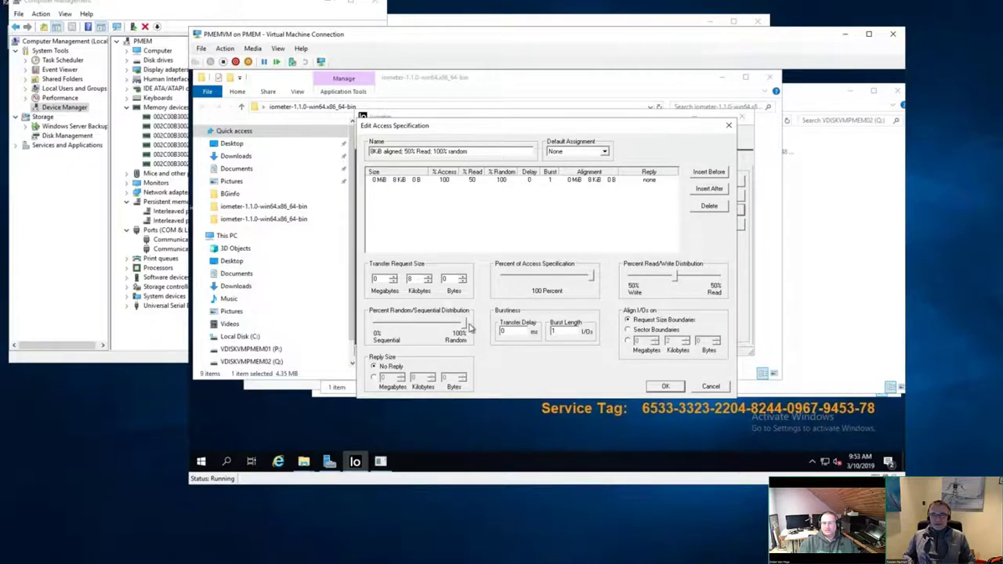
{"action": "left_click", "coordinate": [664, 387]}
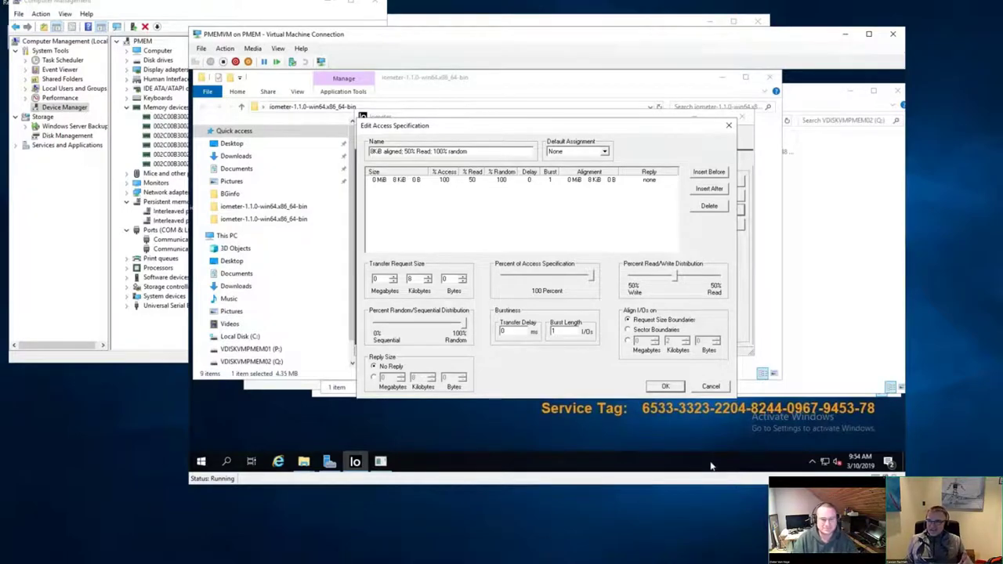
{"action": "left_click", "coordinate": [665, 387]}
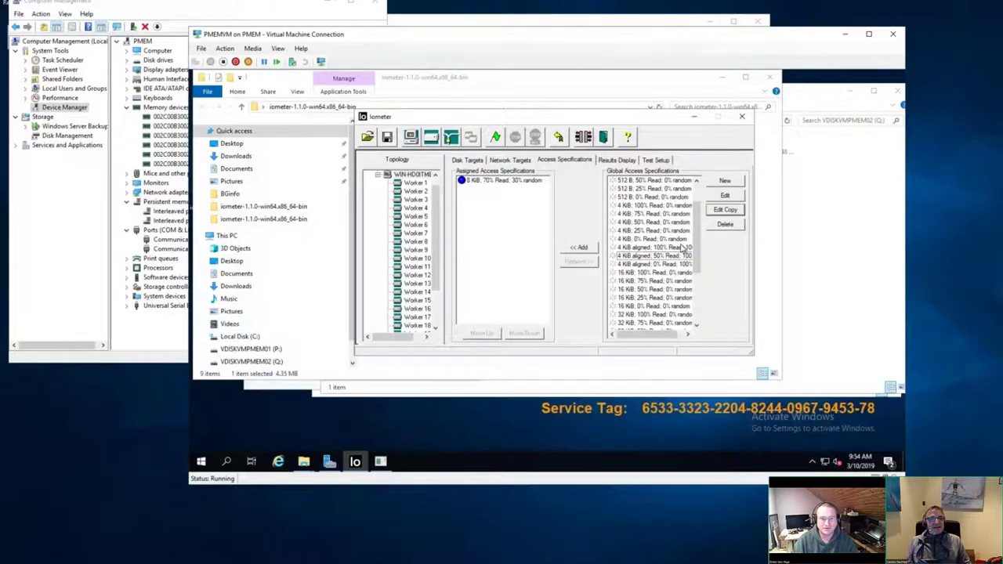
Replace the assigned "8 KiB; 70% Read; 30% random" specification with "8KiB aligned; 50% Read; 100% random".
{"action": "left_click_drag", "start_coordinate": [699, 248], "coordinate": [705, 333]}
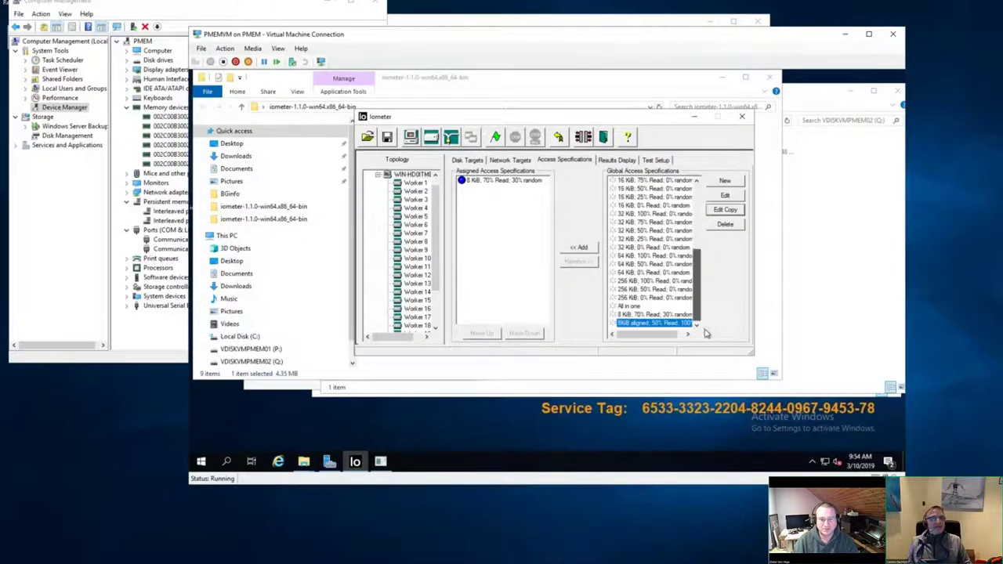
{"action": "left_click", "coordinate": [493, 184]}
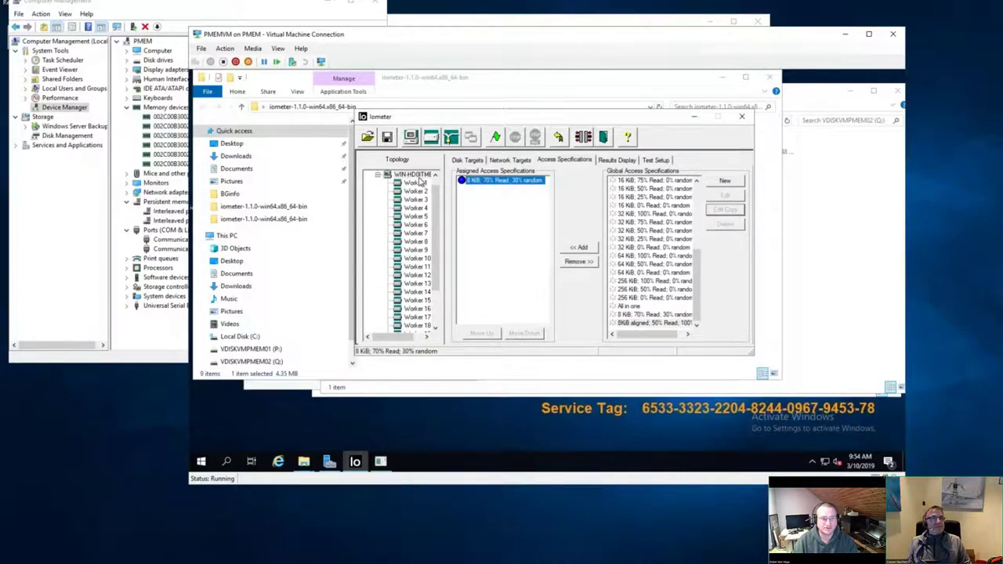
{"action": "left_click", "coordinate": [577, 262]}
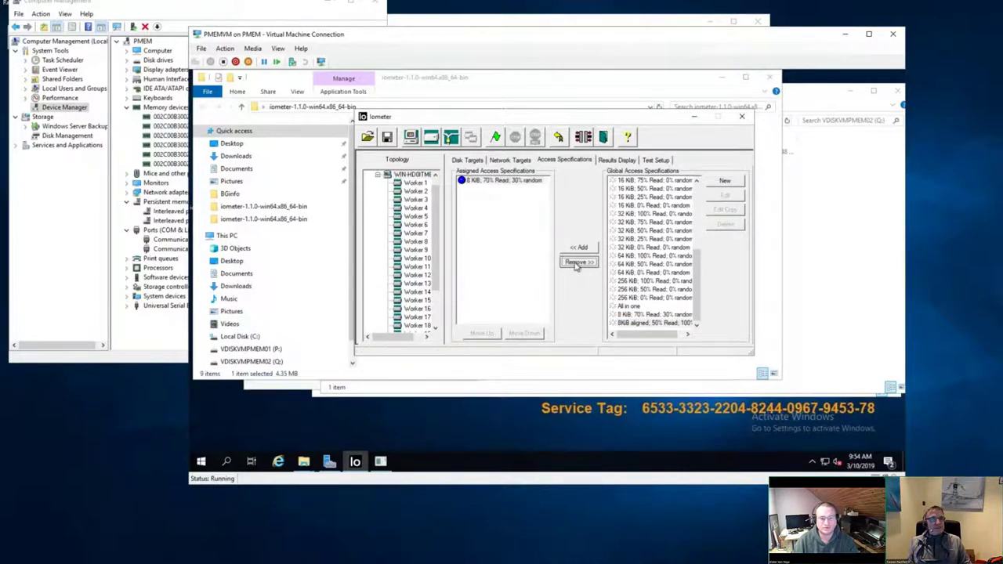
{"action": "left_click", "coordinate": [644, 322]}
{"action": "left_click", "coordinate": [580, 248]}
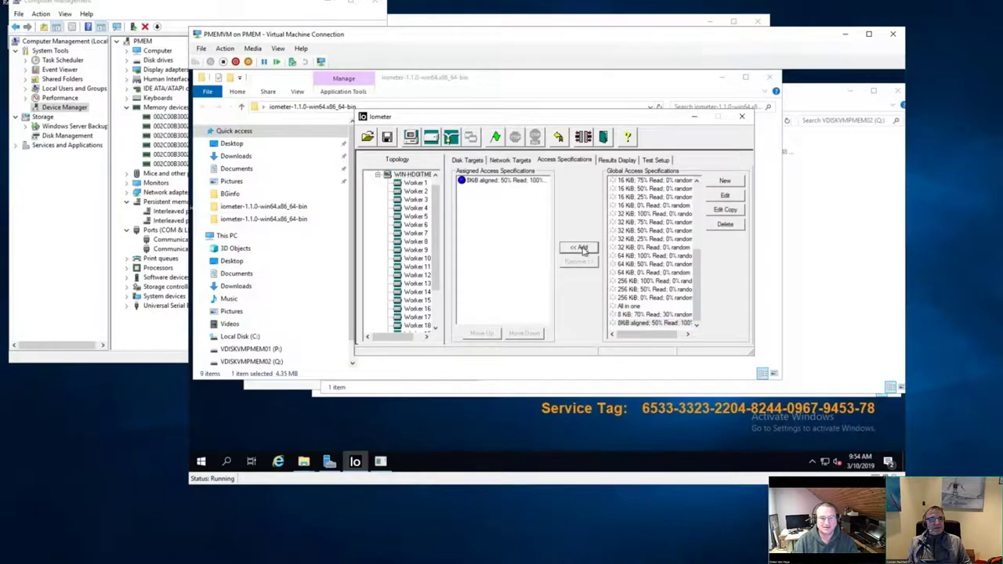
Run the 8 KiB aligned test while viewing total I/Os per second on the large gauge, then stop it and close the gauge.
{"action": "left_click", "coordinate": [611, 160]}
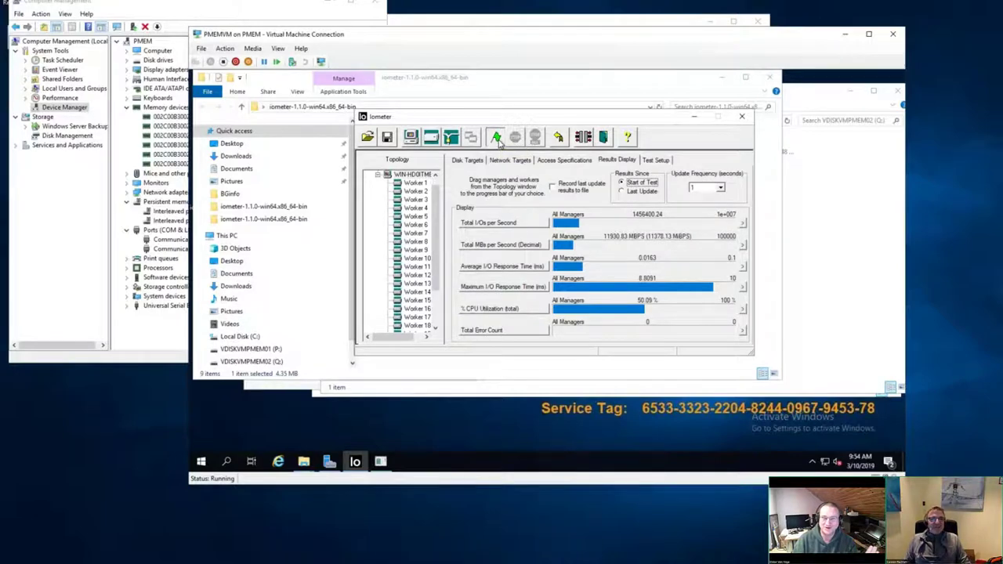
{"action": "left_click", "coordinate": [495, 138]}
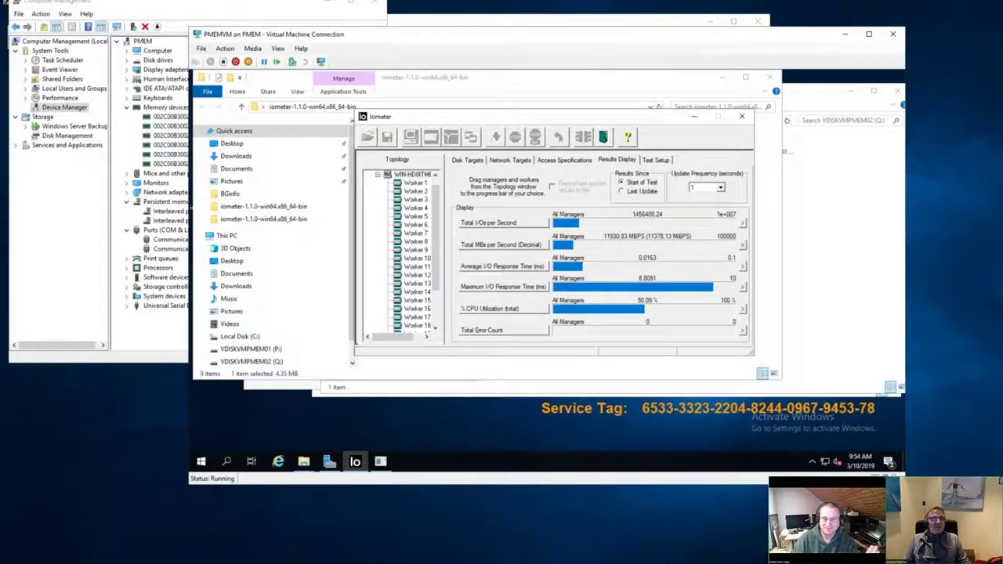
{"action": "left_click", "coordinate": [741, 225]}
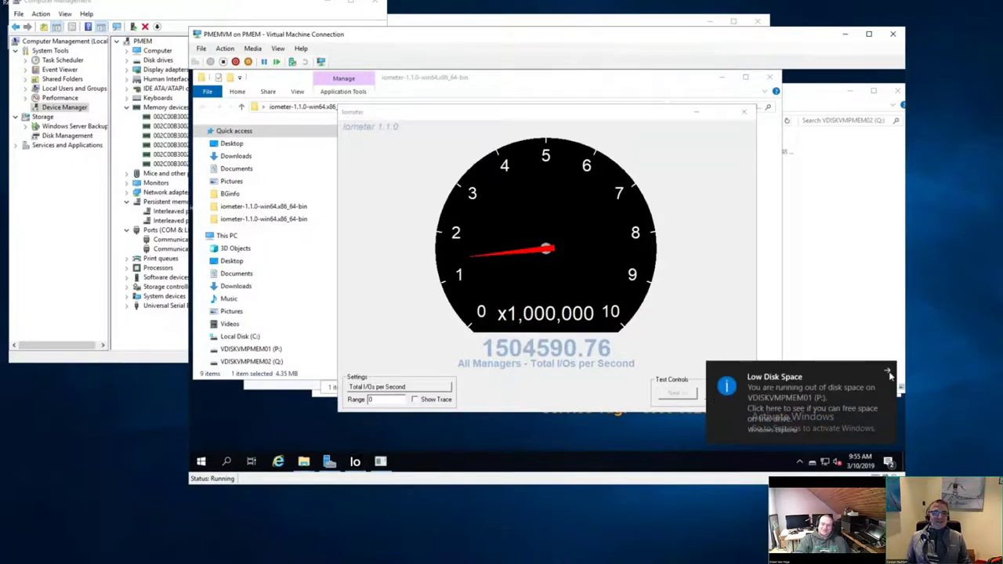
{"action": "left_click", "coordinate": [889, 369]}
{"action": "left_click", "coordinate": [722, 394]}
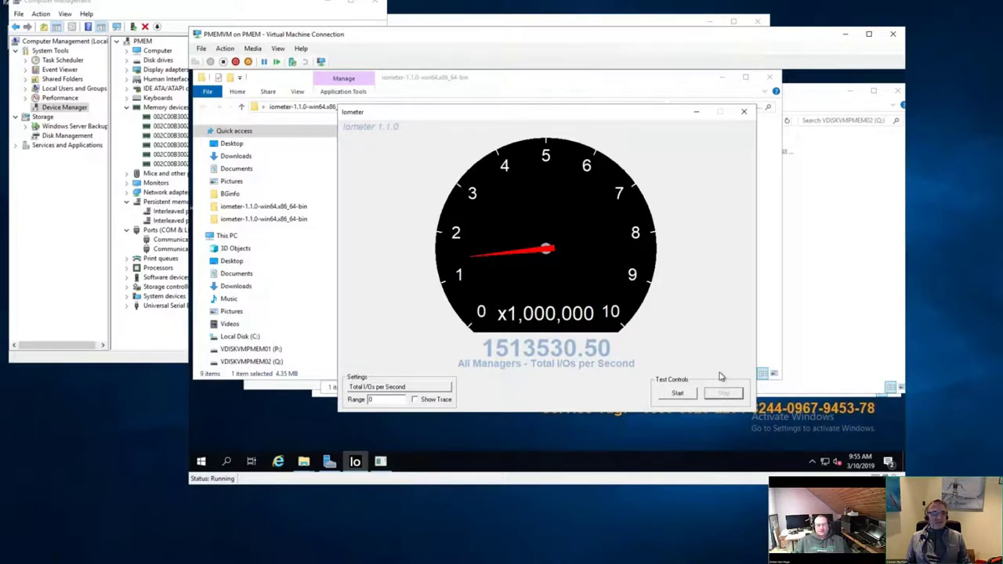
{"action": "left_click", "coordinate": [743, 111]}
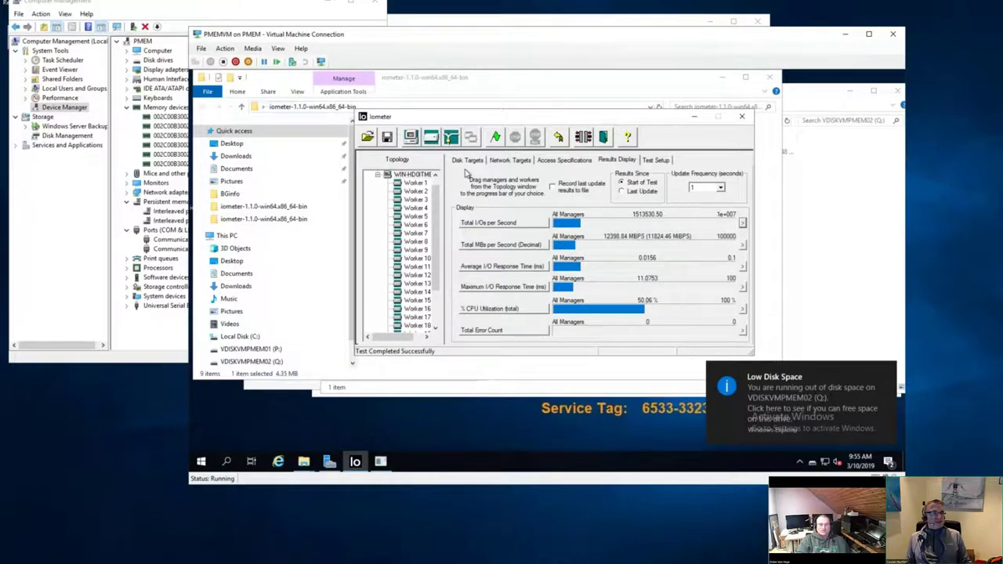
Set the number of outstanding I/Os per target to 10 for the manager's disk targets.
{"action": "left_click", "coordinate": [467, 161]}
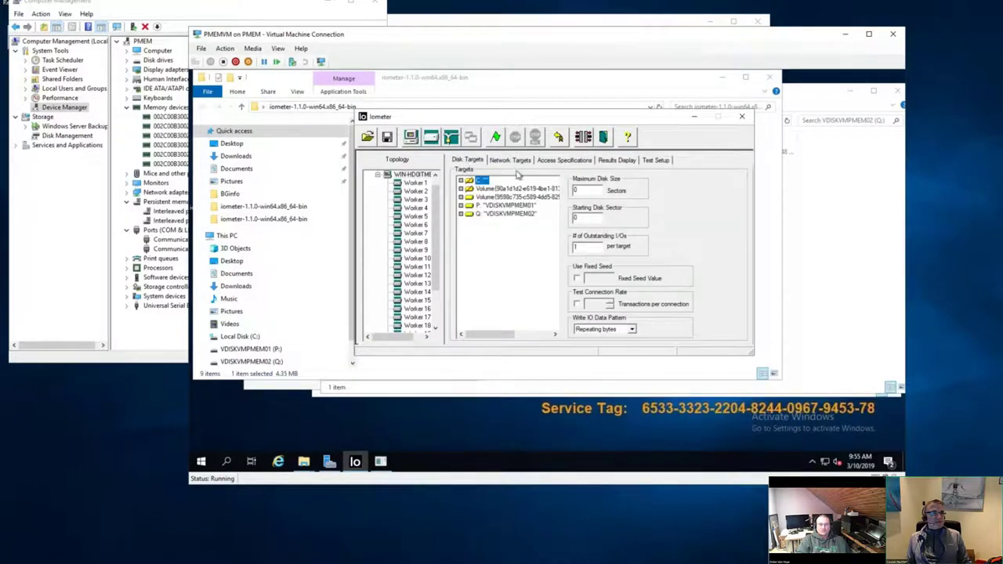
{"action": "left_click", "coordinate": [418, 175]}
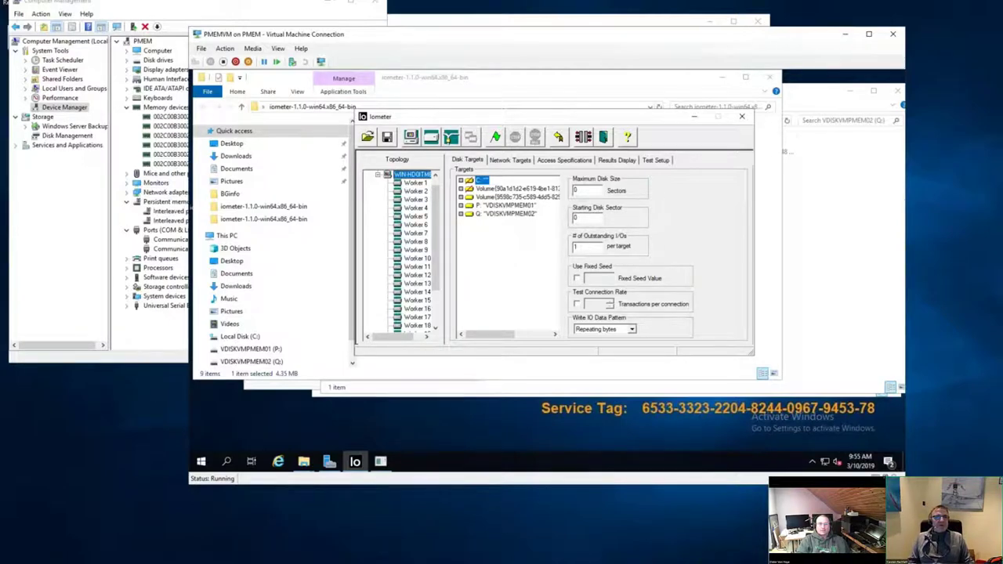
{"action": "left_click", "coordinate": [588, 246]}
{"action": "type", "text": "0"}
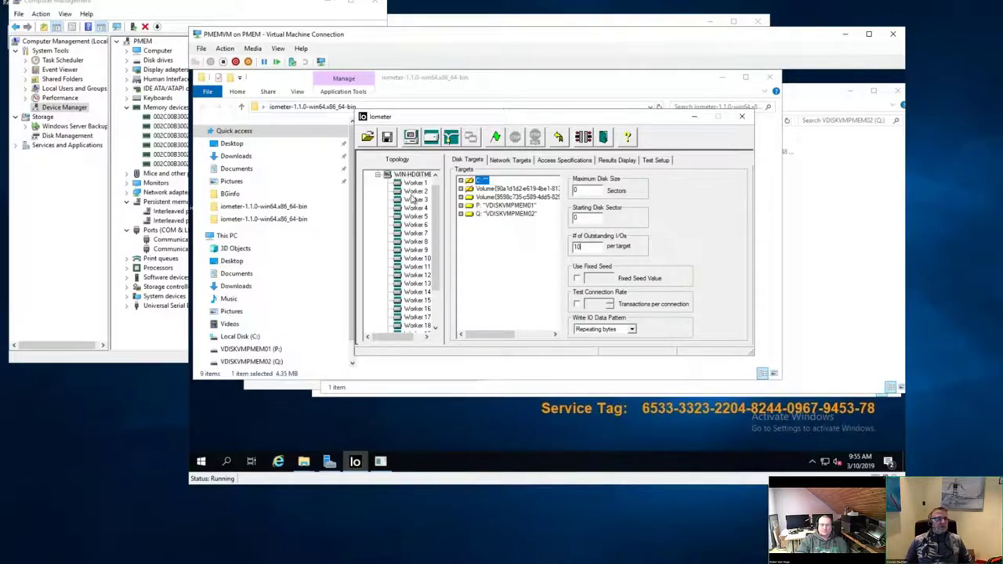
Run the test again while viewing total I/Os per second on the large gauge, then stop it and return to the Hyper-V presentation slides.
{"action": "left_click", "coordinate": [415, 225]}
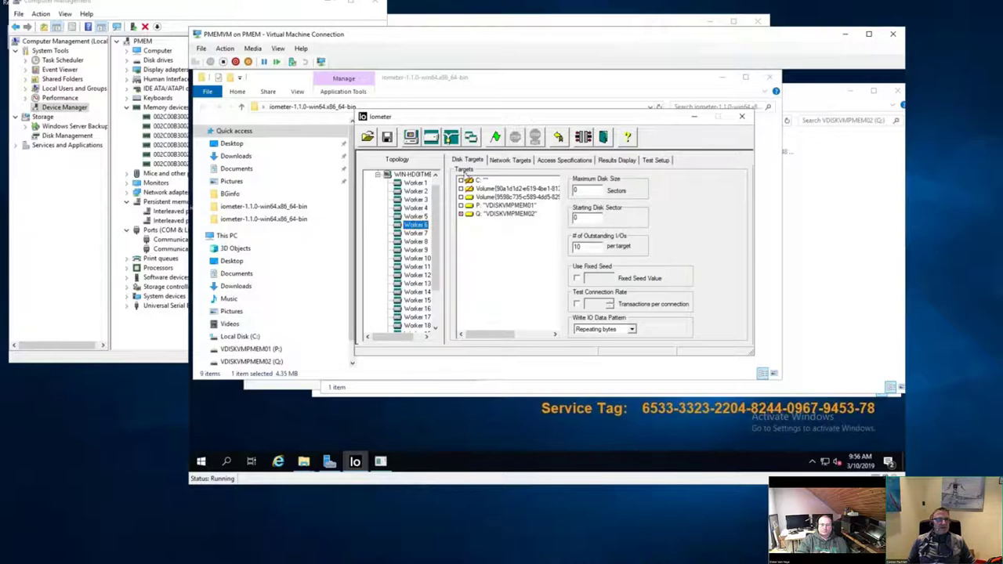
{"action": "left_click", "coordinate": [608, 161]}
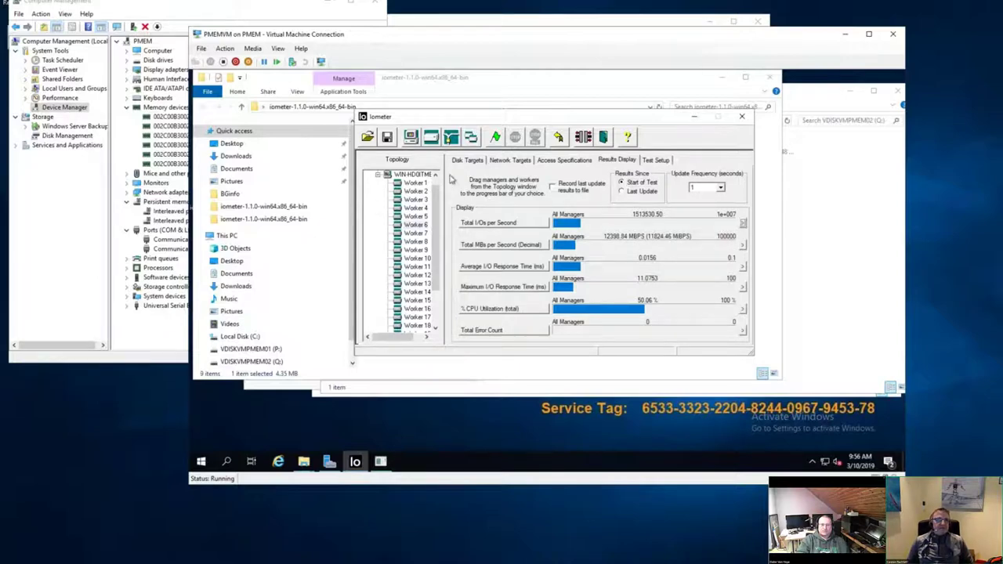
{"action": "left_click", "coordinate": [496, 137]}
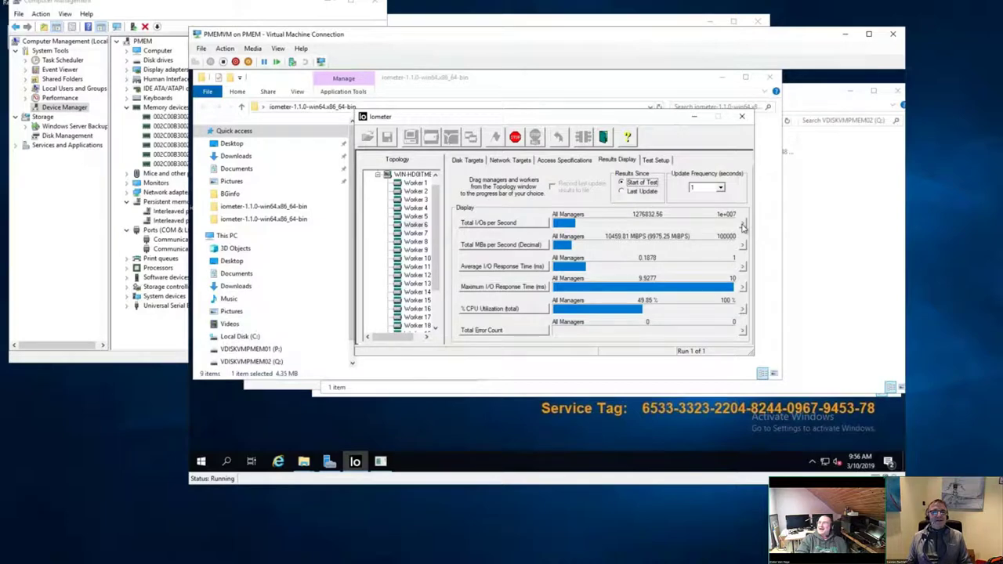
{"action": "left_click", "coordinate": [742, 226]}
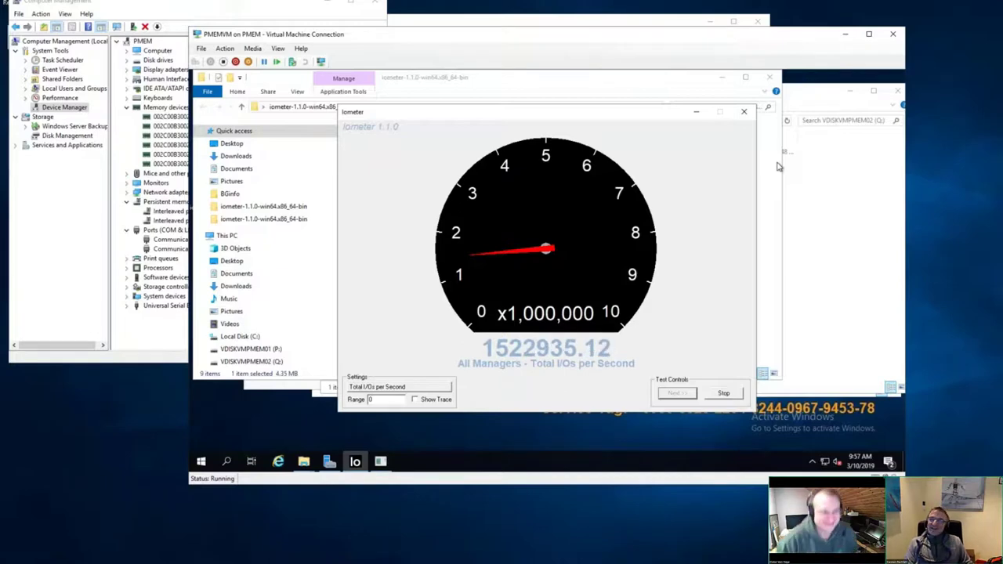
{"action": "left_click", "coordinate": [724, 394]}
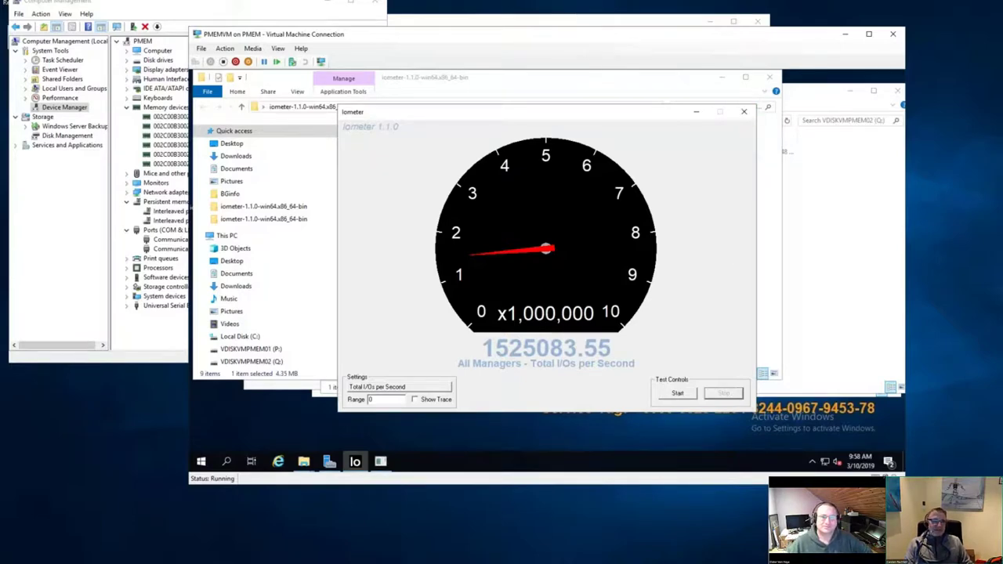
{"action": "key", "text": "alt+Tab"}
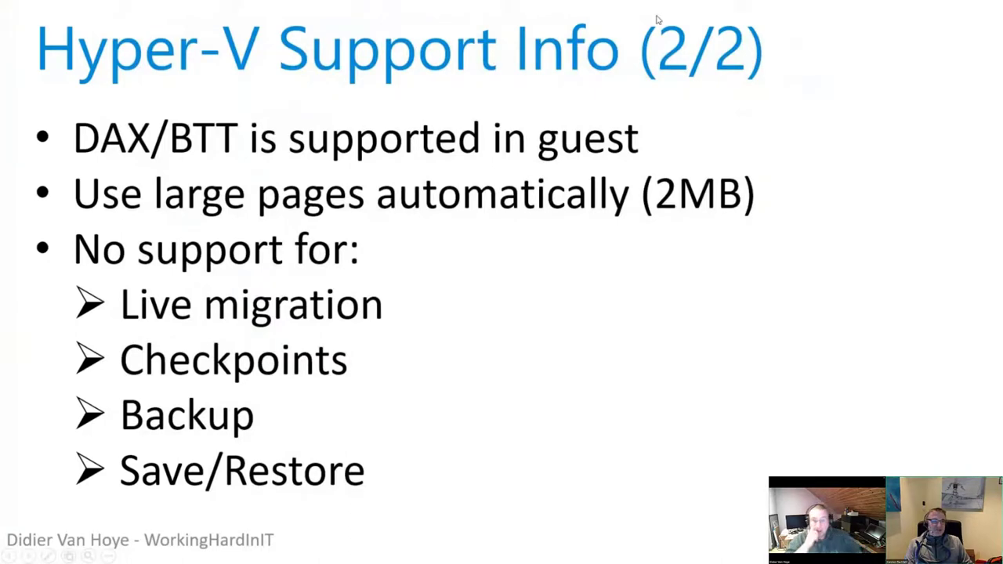